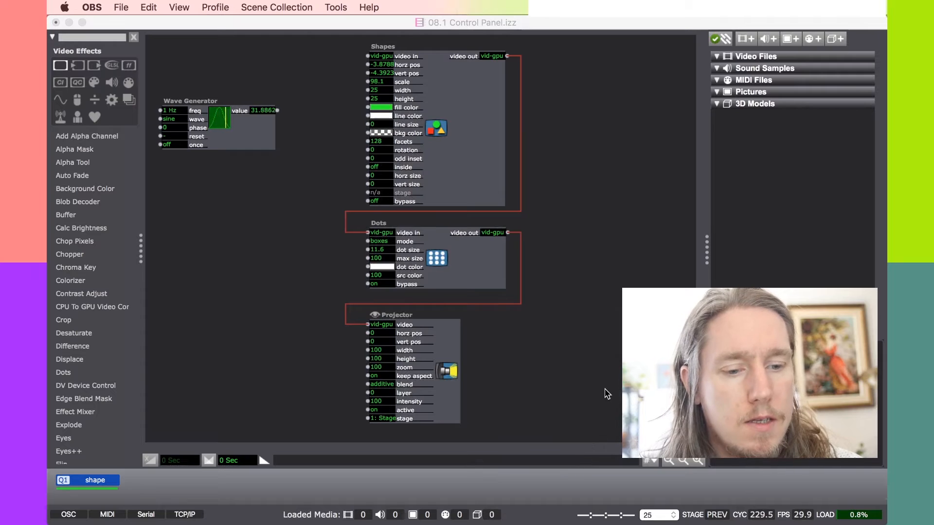
# Step: Toggle the Dots actor's bypass off and back on twice to compare the stage output
pyautogui.click(607, 394)
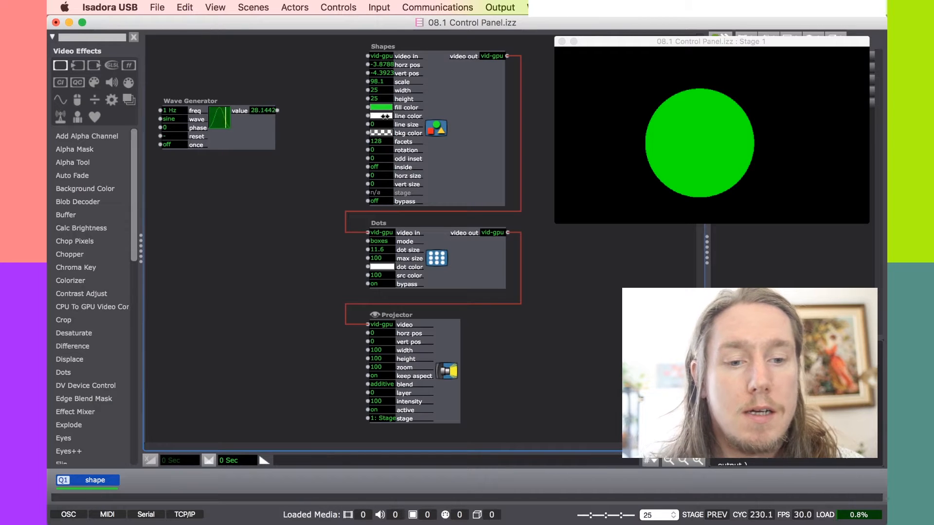
pyautogui.click(380, 284)
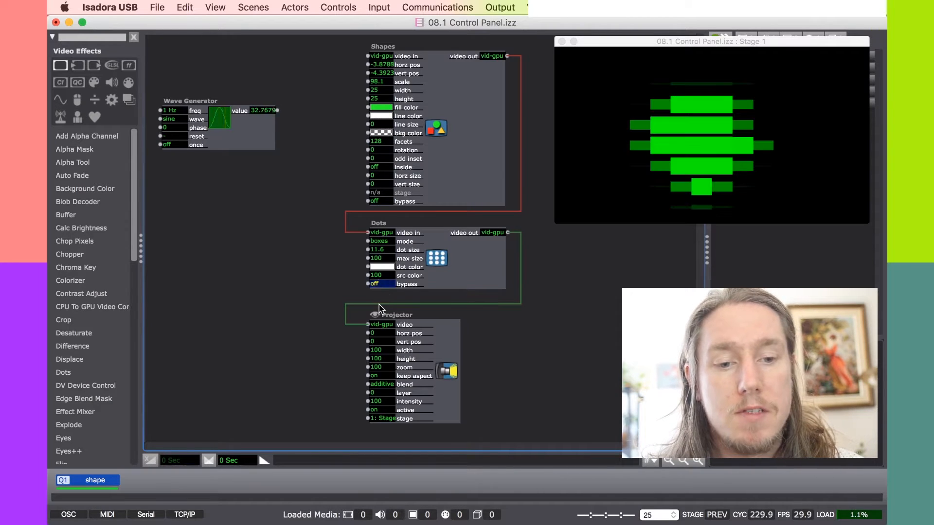
pyautogui.click(382, 285)
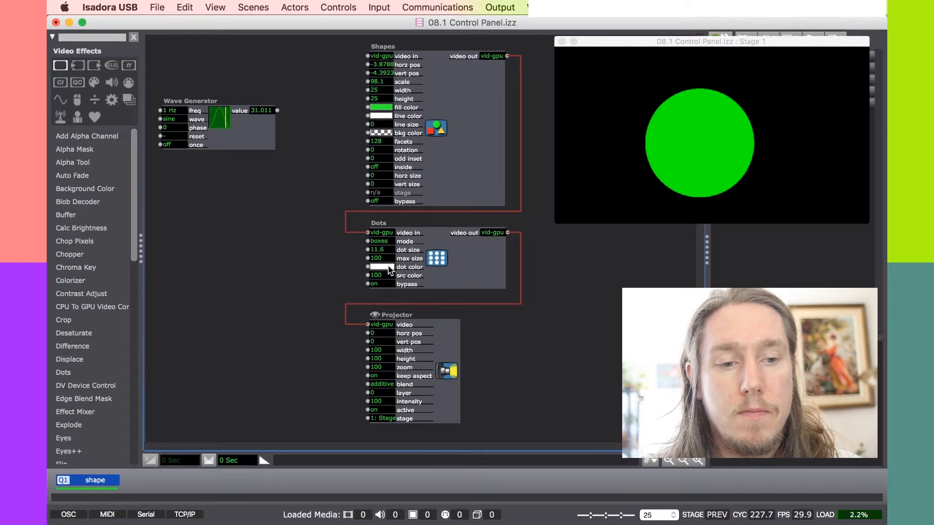
pyautogui.click(383, 285)
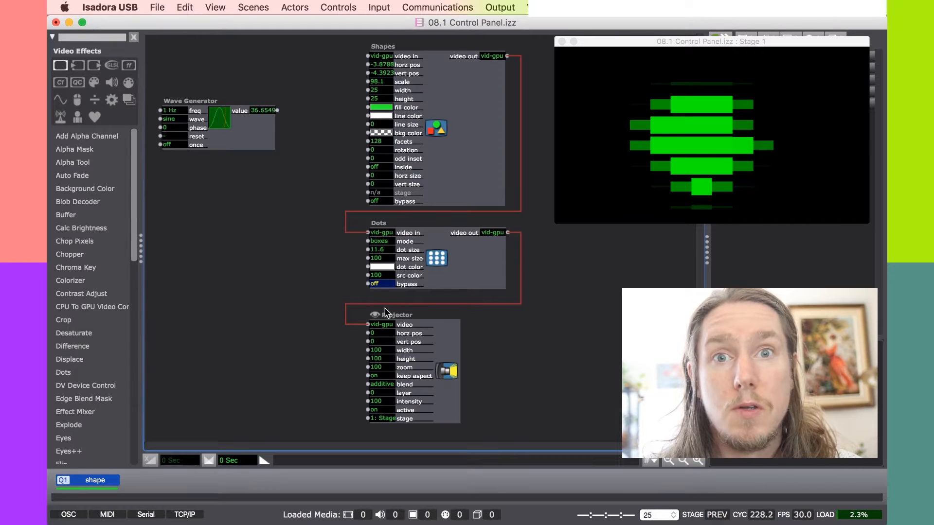
pyautogui.click(389, 284)
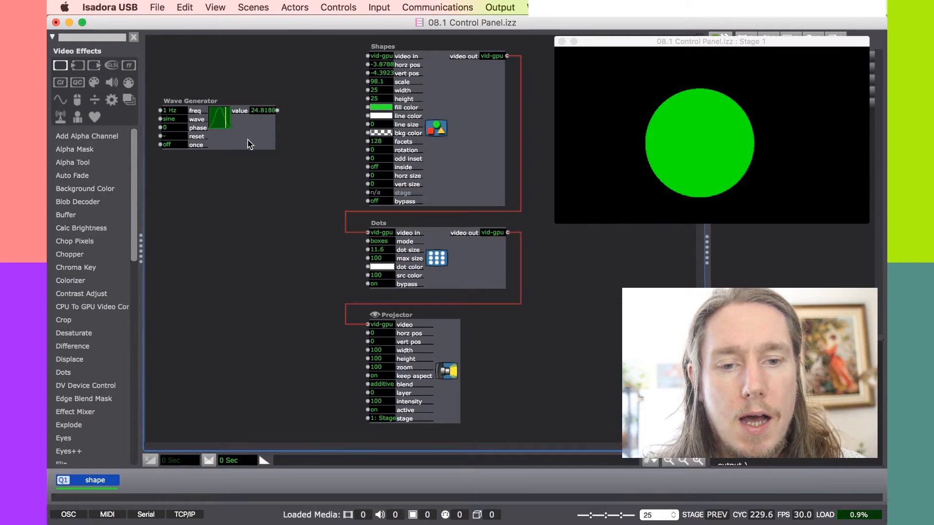
# Step: Nudge the Wave Generator closer to the Shapes actor and link its value output to the Shapes scale input
pyautogui.moveTo(249, 139); pyautogui.dragTo(260, 141)
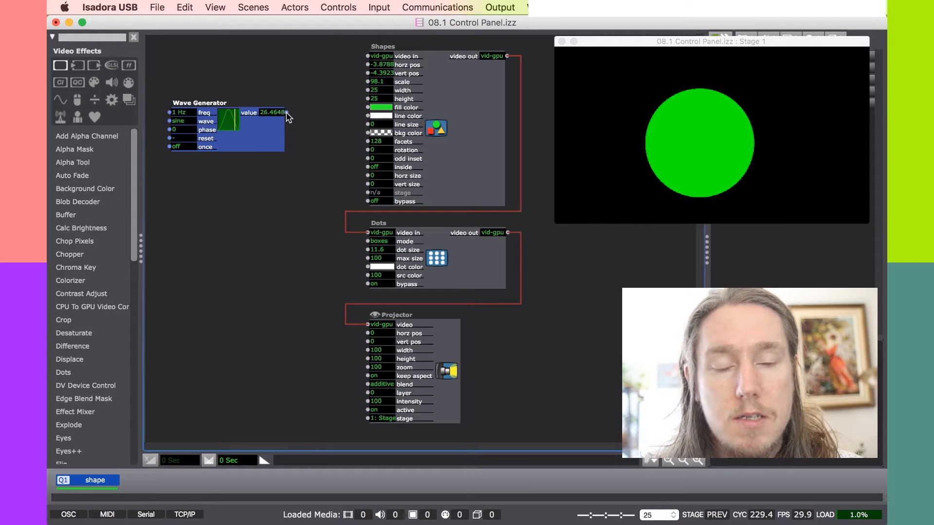
pyautogui.moveTo(286, 112); pyautogui.dragTo(368, 81)
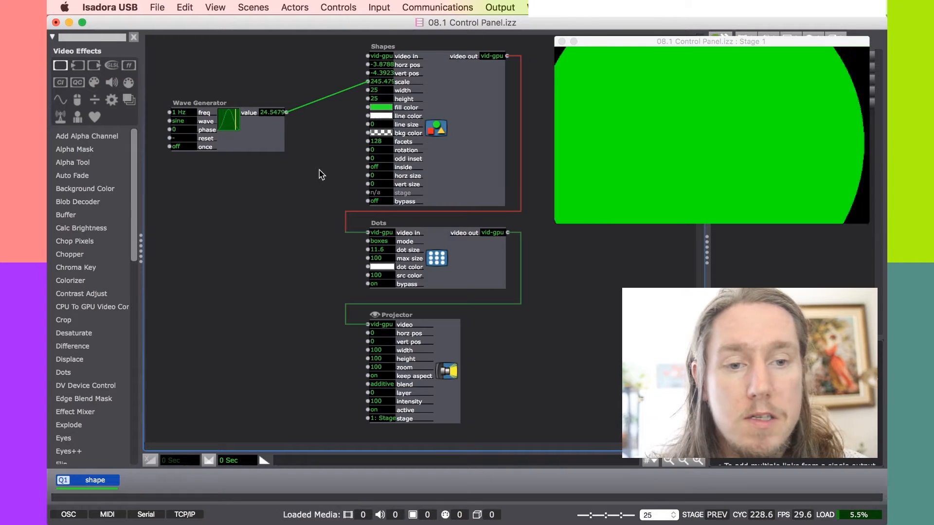
# Step: Limit the Shapes actor's scale input to a Scale Min of 10 and a Scale Max of 100
pyautogui.scroll(5, 335, 154)
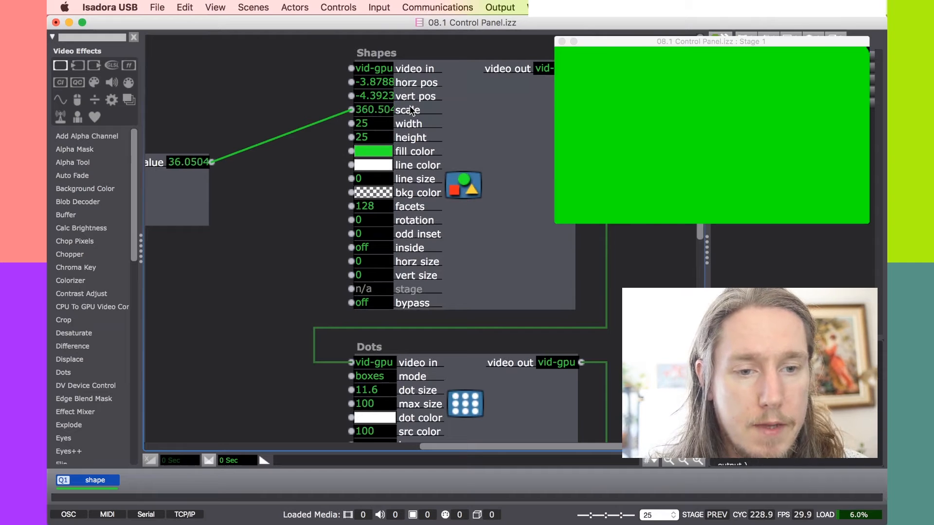
pyautogui.doubleClick(411, 111)
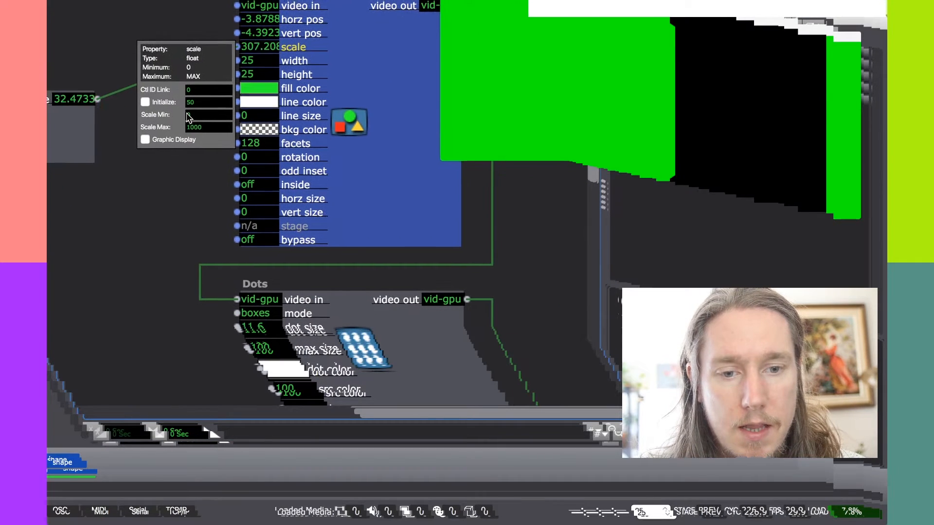
pyautogui.click(196, 114)
pyautogui.write('10')
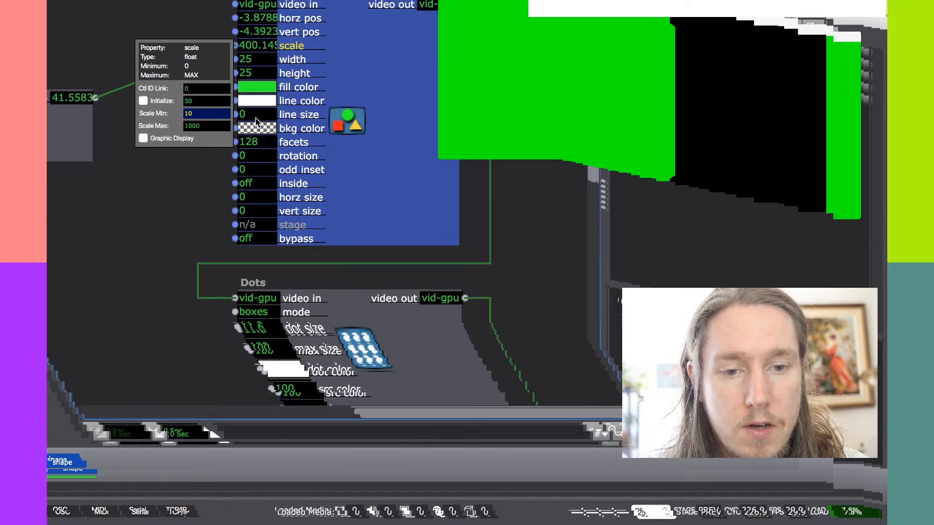
pyautogui.press('Tab')
pyautogui.write('100')
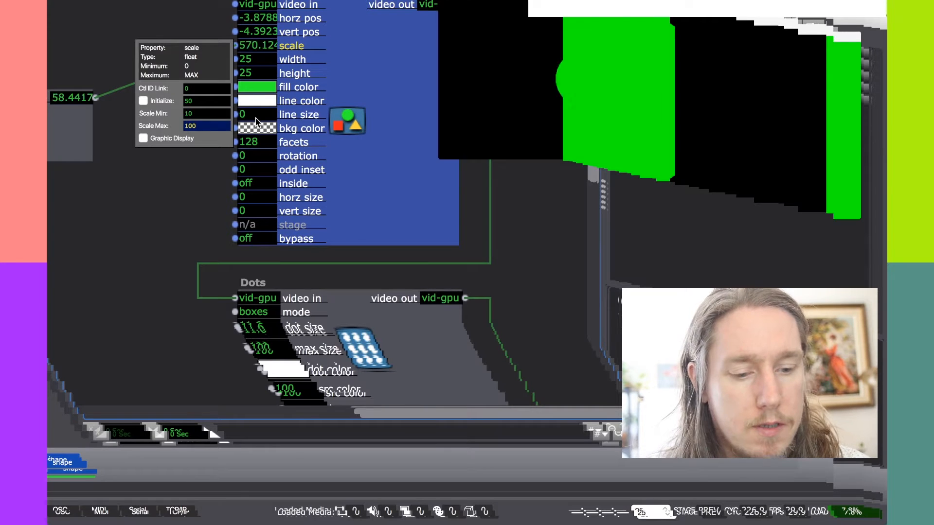
pyautogui.press('Return')
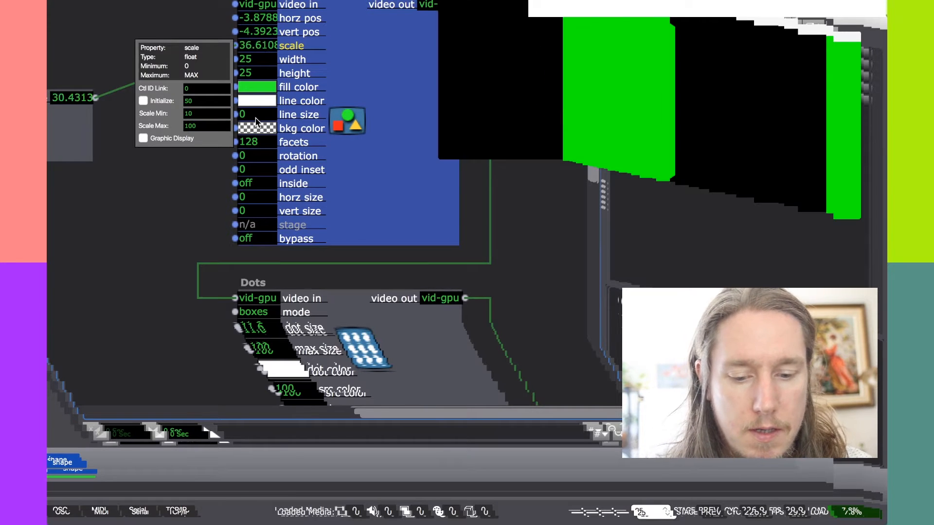
pyautogui.scroll(5, 256, 122)
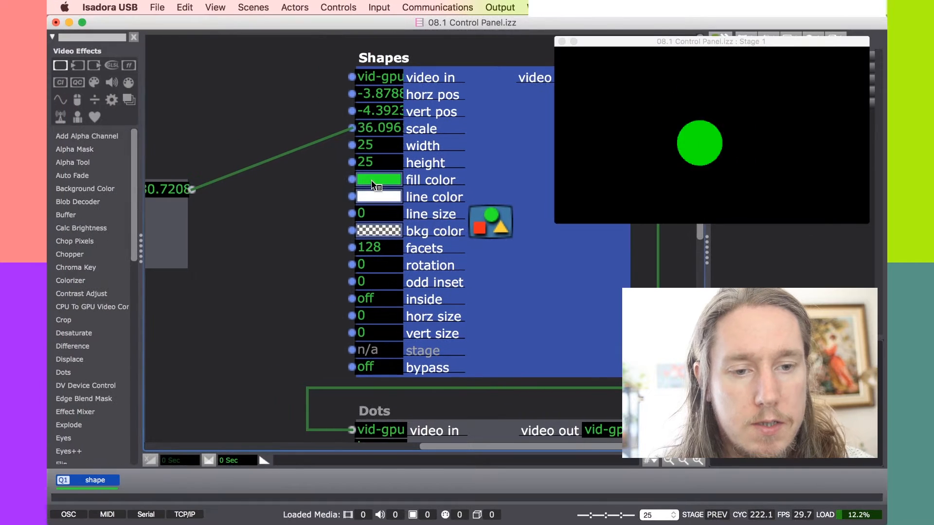
pyautogui.scroll(-5, 366, 181)
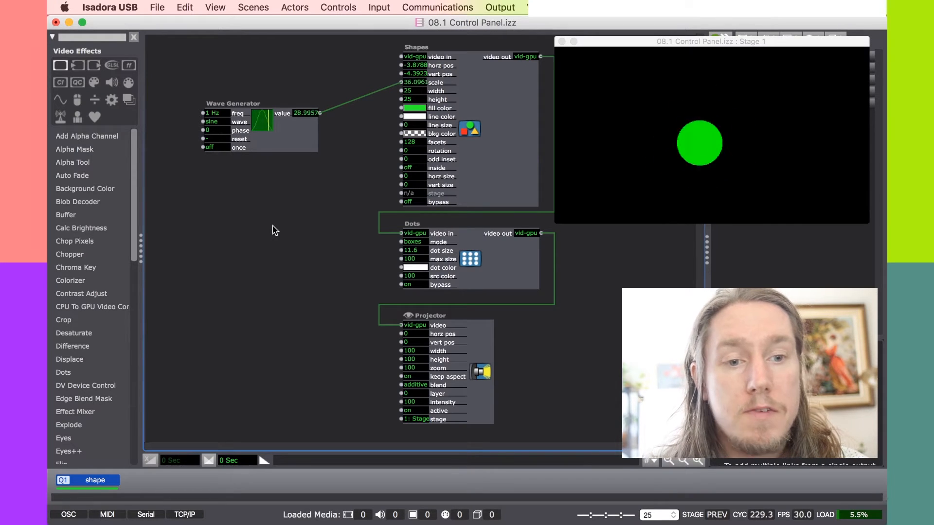
# Step: Set the Shapes horz pos to 0.0212 and vert pos to -13.492, switching the Dots bypass off and back on
pyautogui.moveTo(414, 65)
pyautogui.mouseDown()
pyautogui.moveTo(408, 193)
pyautogui.moveTo(438, 85)
pyautogui.moveTo(475, 5)
pyautogui.moveTo(457, 34)
pyautogui.moveTo(430, 42)
pyautogui.moveTo(422, 59)
pyautogui.mouseUp()
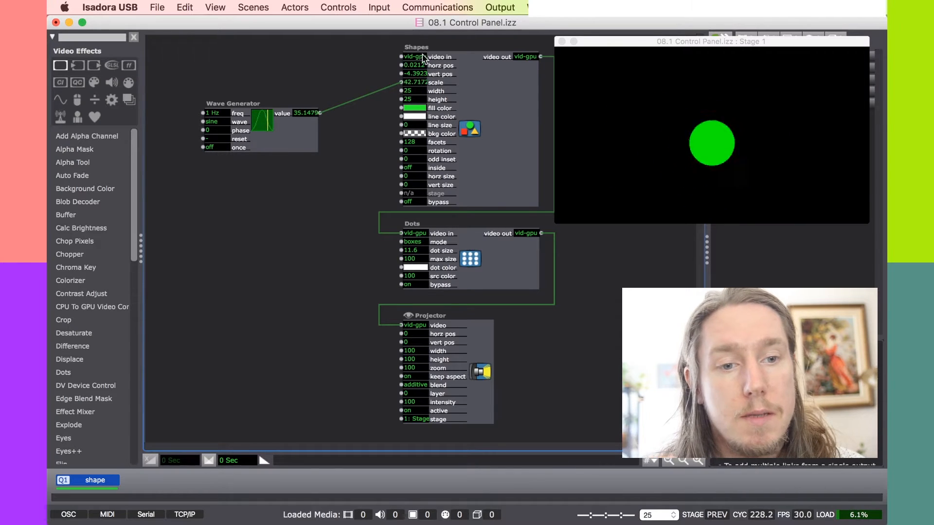
pyautogui.click(409, 285)
pyautogui.moveTo(413, 312); pyautogui.dragTo(417, 341)
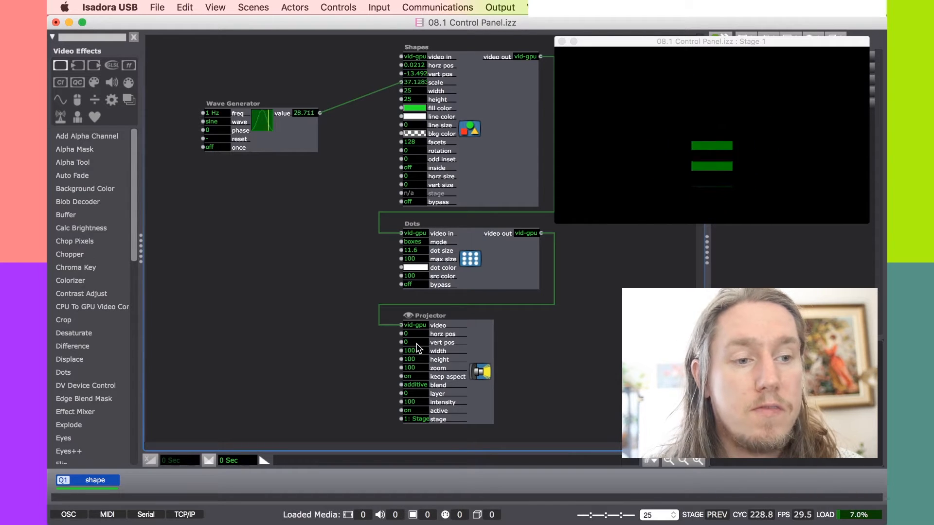
pyautogui.click(410, 284)
pyautogui.click(404, 402)
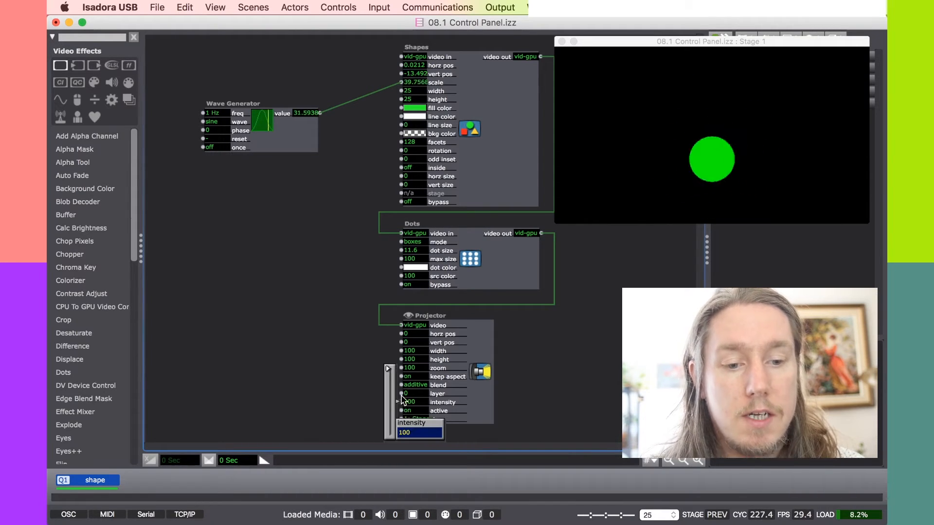
pyautogui.moveTo(388, 369); pyautogui.dragTo(400, 318)
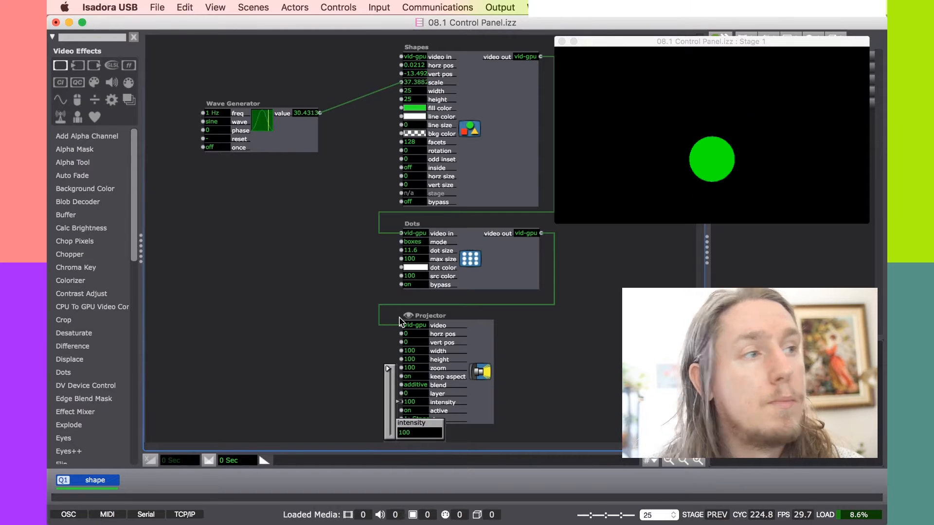
pyautogui.click(339, 305)
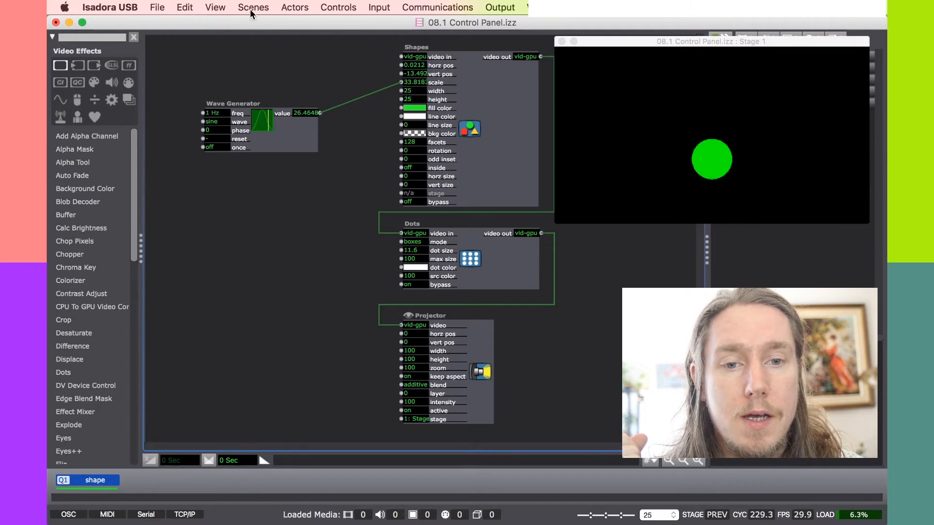
# Step: Split the scene view into control panel and actor editor, and adjust the divider so both areas have working room
pyautogui.click(216, 7)
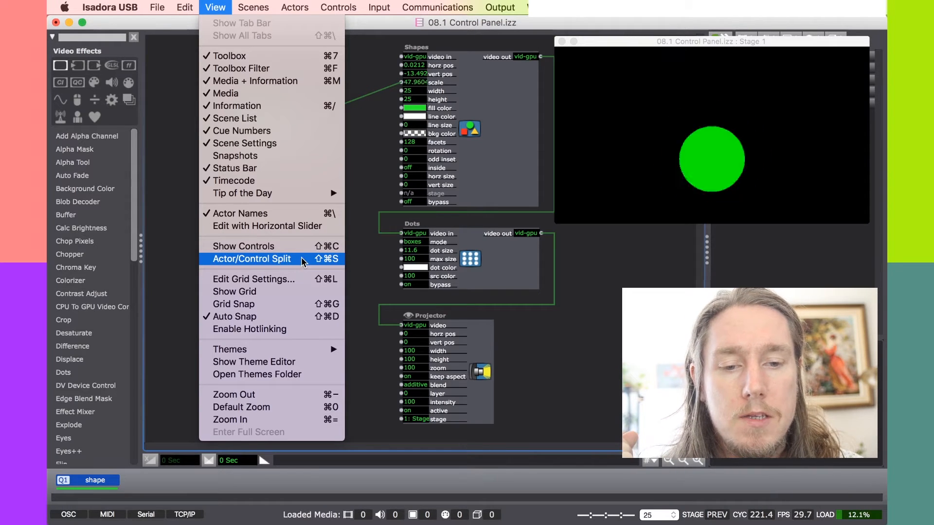
pyautogui.click(270, 258)
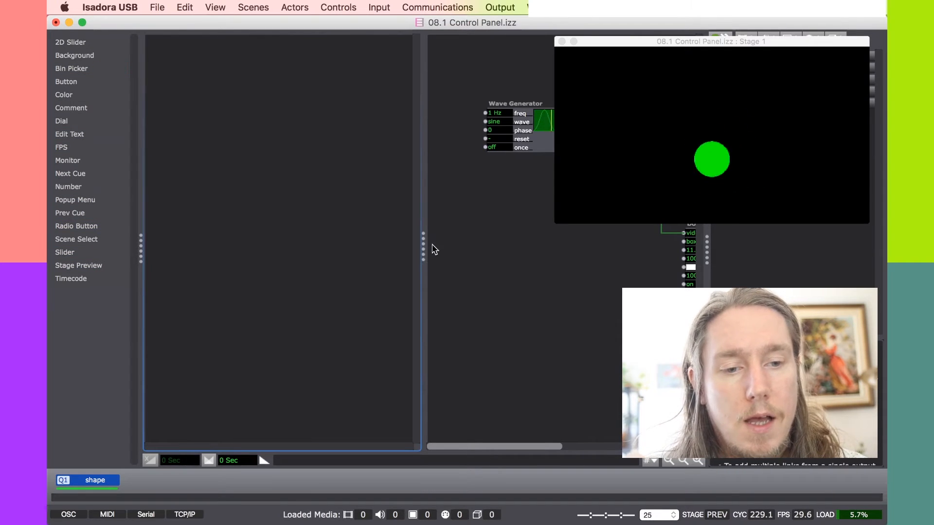
pyautogui.moveTo(422, 243); pyautogui.dragTo(293, 256)
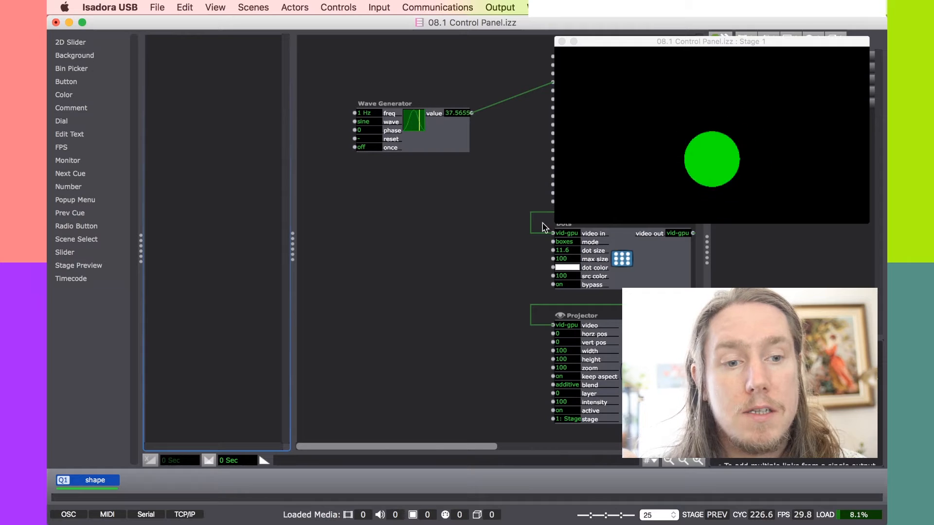
pyautogui.moveTo(292, 250); pyautogui.dragTo(369, 246)
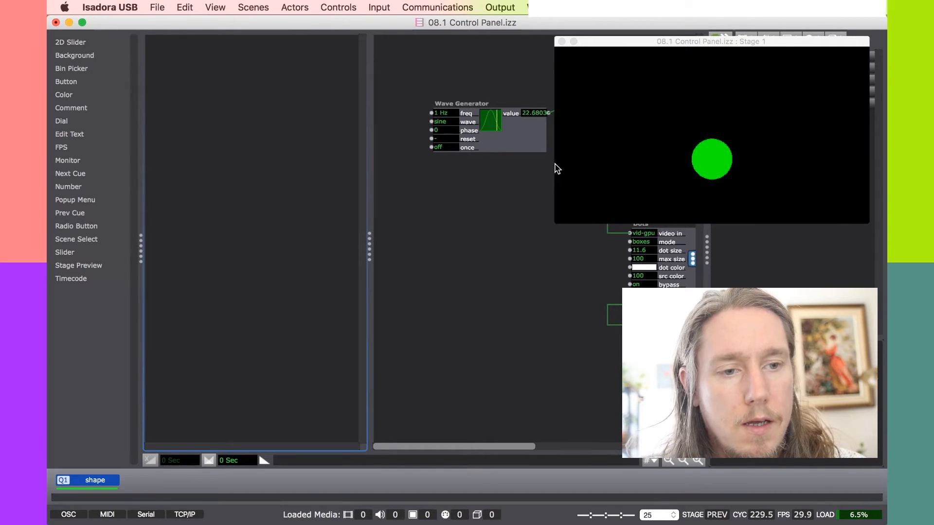
# Step: Move the Stage 1 window and shift all actors together so the Shapes, Dots and Projector inputs are accessible beside the control panel
pyautogui.moveTo(614, 42); pyautogui.dragTo(423, 167)
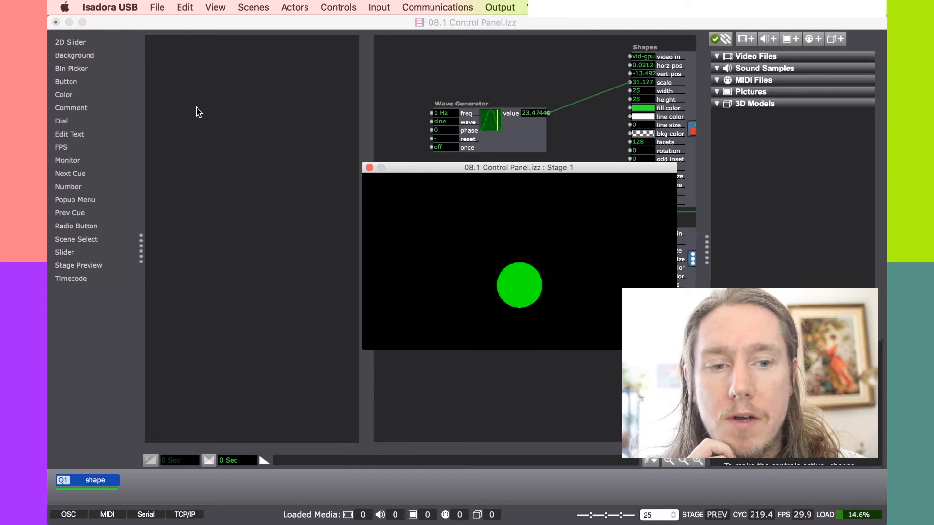
pyautogui.moveTo(414, 168); pyautogui.dragTo(588, 123)
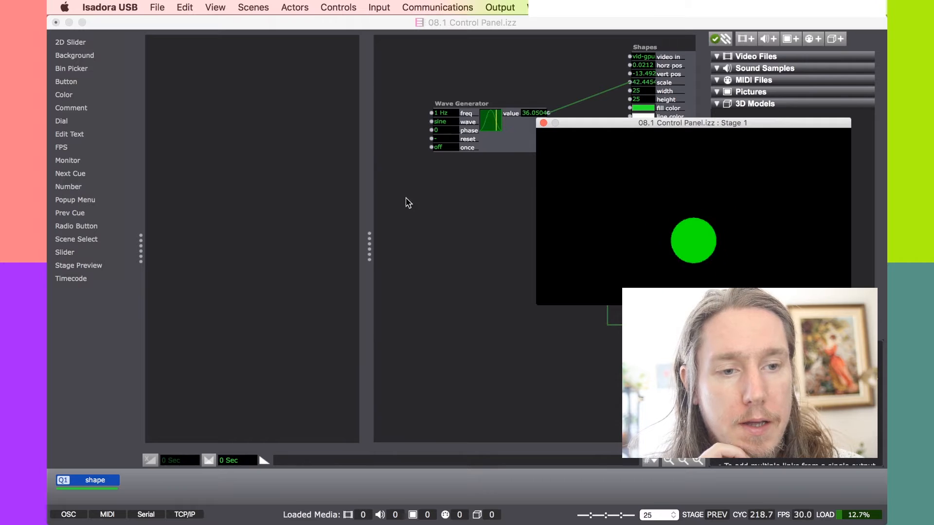
pyautogui.moveTo(416, 53); pyautogui.dragTo(691, 295)
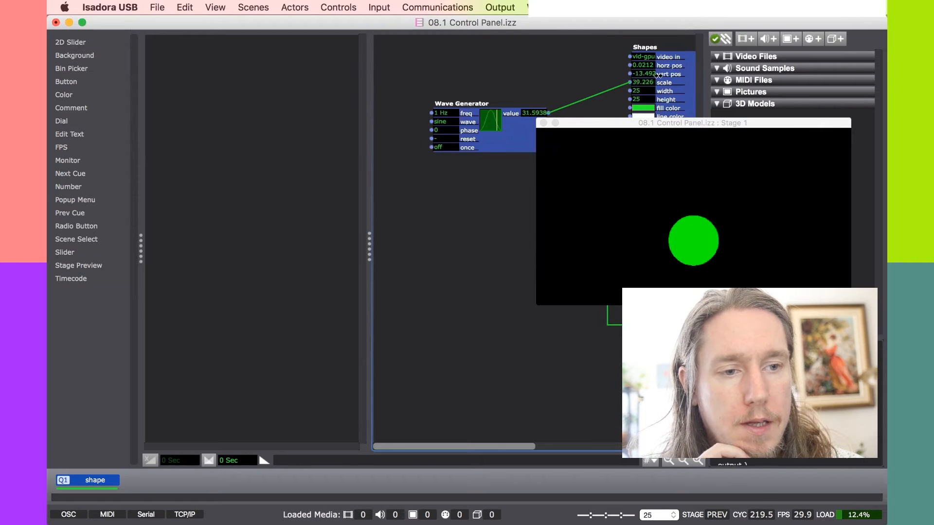
pyautogui.moveTo(680, 79); pyautogui.dragTo(532, 83)
pyautogui.scroll(-2, 531, 83)
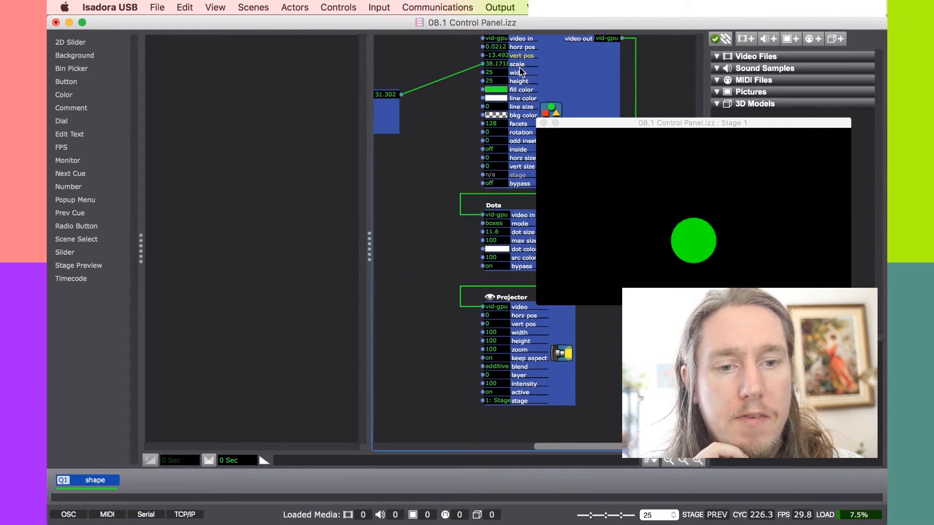
pyautogui.moveTo(559, 63); pyautogui.dragTo(519, 88)
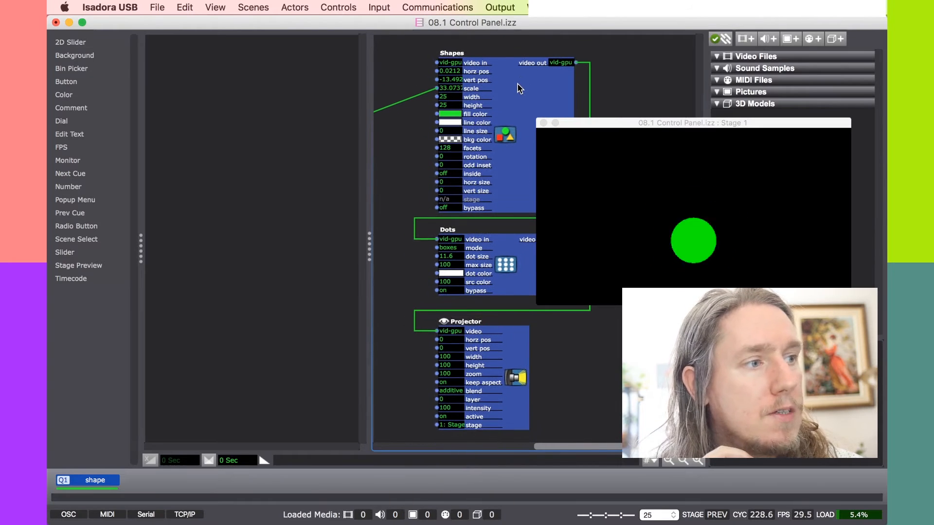
pyautogui.click(217, 163)
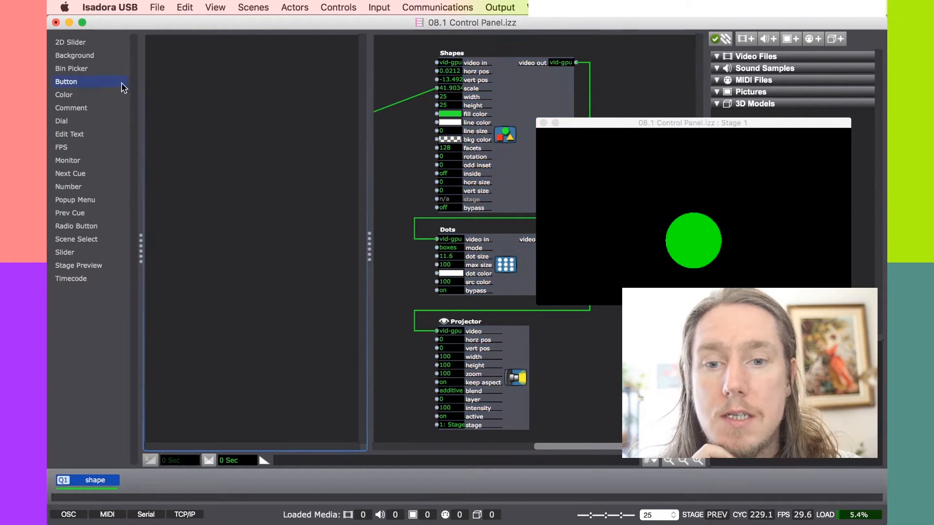
pyautogui.click(82, 83)
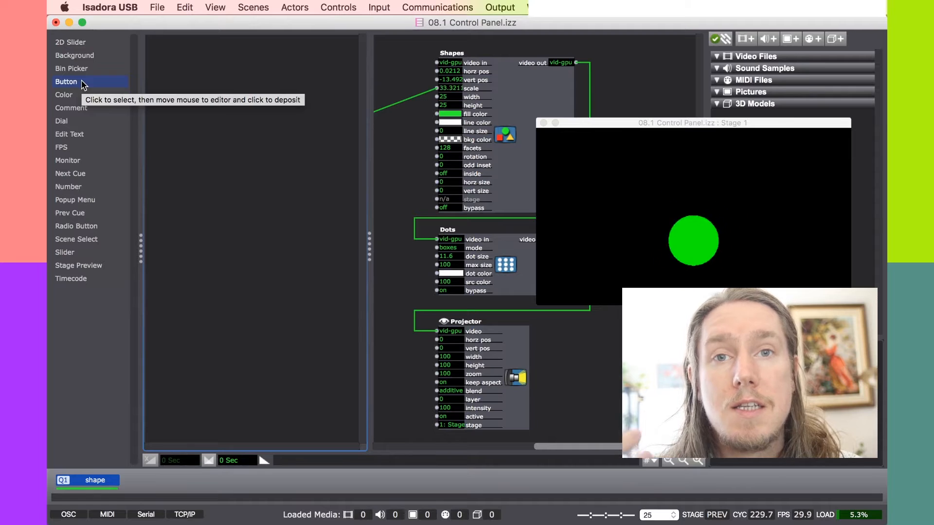
pyautogui.click(75, 122)
pyautogui.click(83, 69)
pyautogui.click(88, 82)
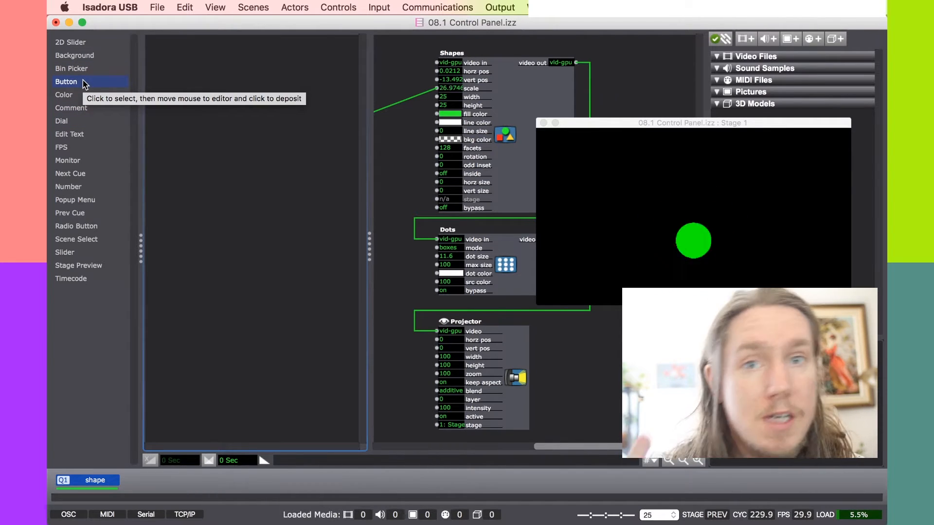
# Step: Place a Slider in the empty control panel, enlarge it to about twice its default height and over double its width, and reposition it
pyautogui.click(62, 253)
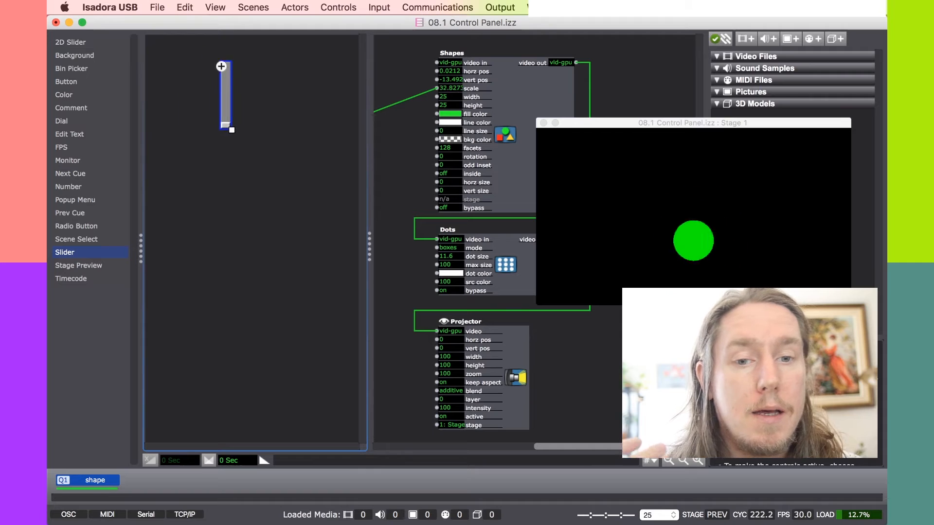
pyautogui.click(186, 62)
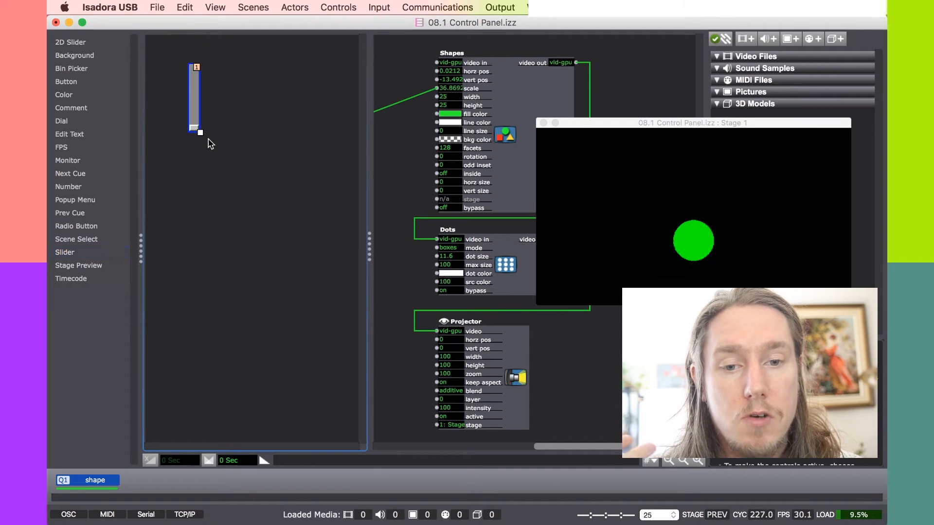
pyautogui.moveTo(200, 132); pyautogui.dragTo(218, 203)
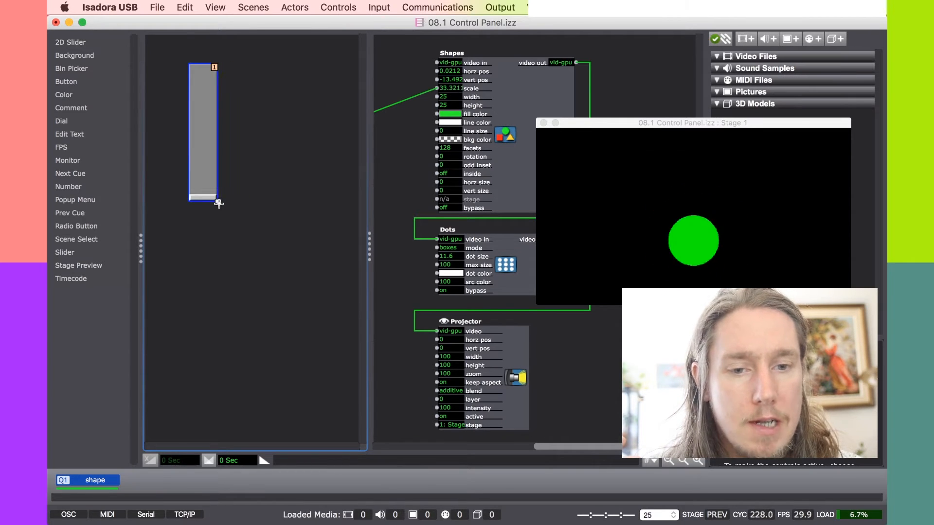
pyautogui.moveTo(206, 130); pyautogui.dragTo(194, 118)
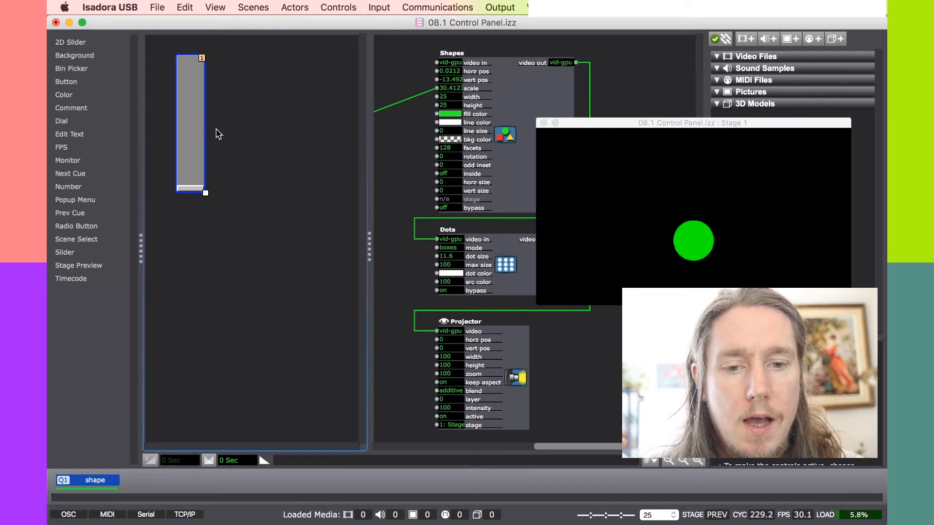
pyautogui.click(229, 141)
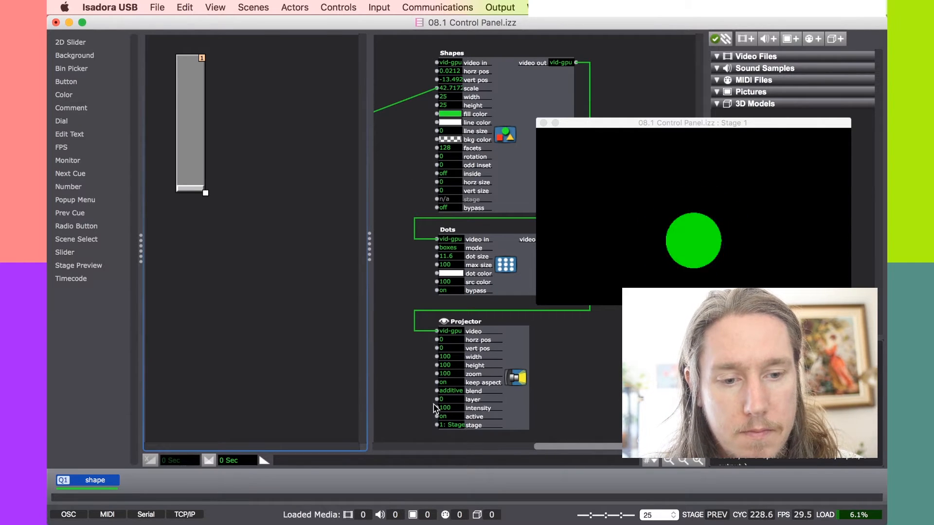
pyautogui.moveTo(436, 410); pyautogui.dragTo(411, 330)
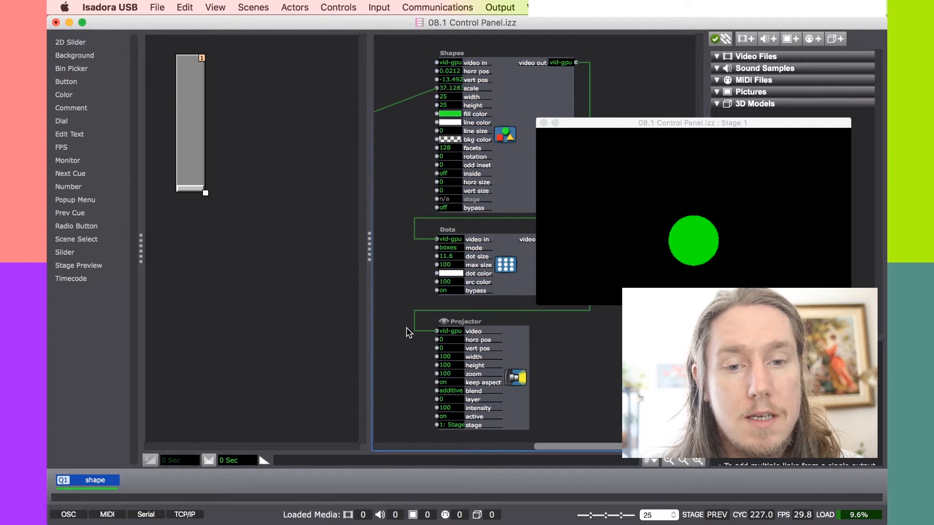
pyautogui.click(185, 107)
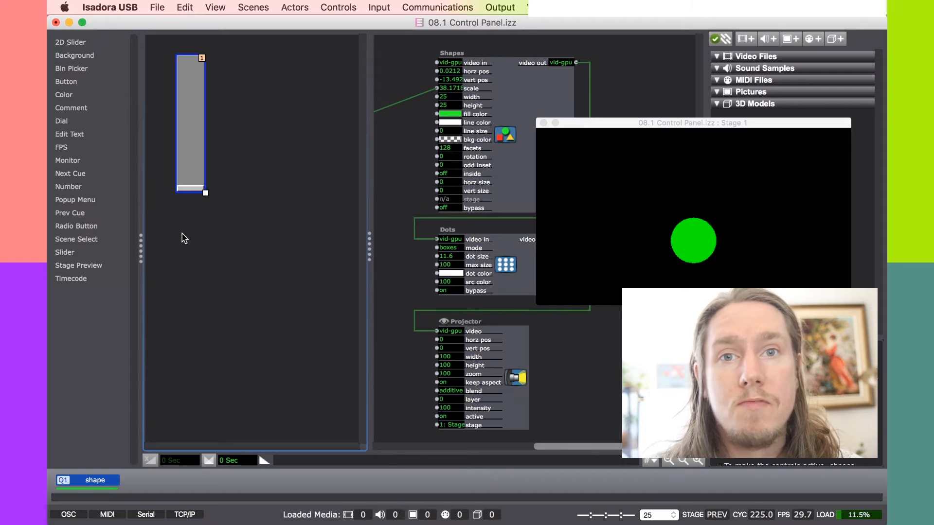
pyautogui.click(225, 66)
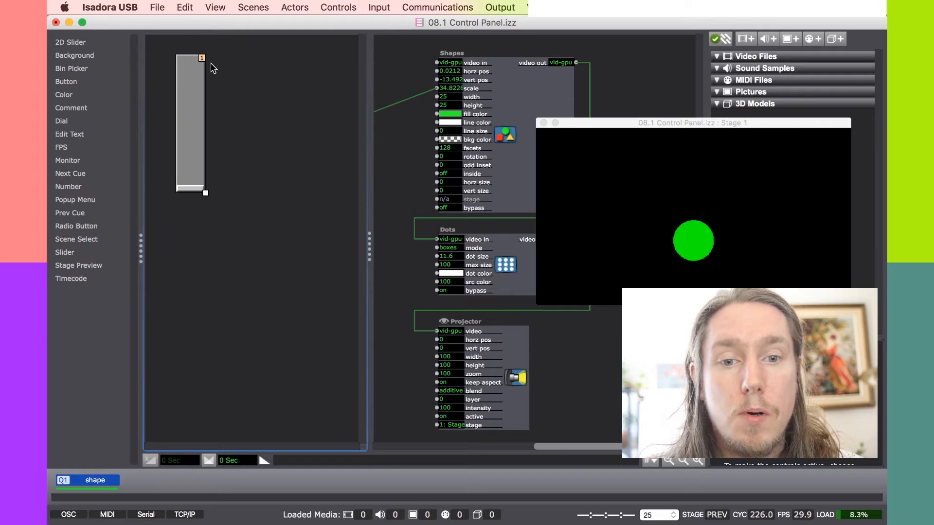
# Step: Link the control panel slider to the Projector actor's intensity input
pyautogui.press('super+equal')
pyautogui.press('super+equal')
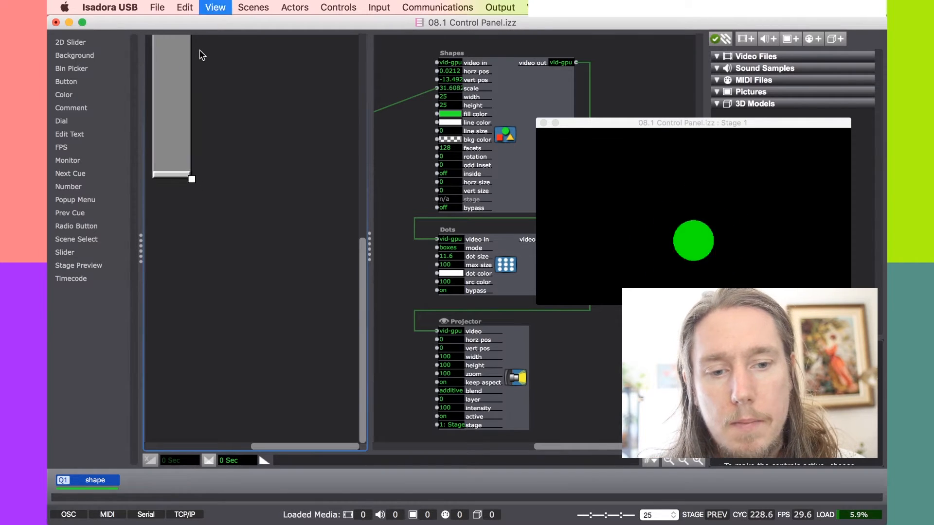
pyautogui.press('super+equal')
pyautogui.press('super+equal')
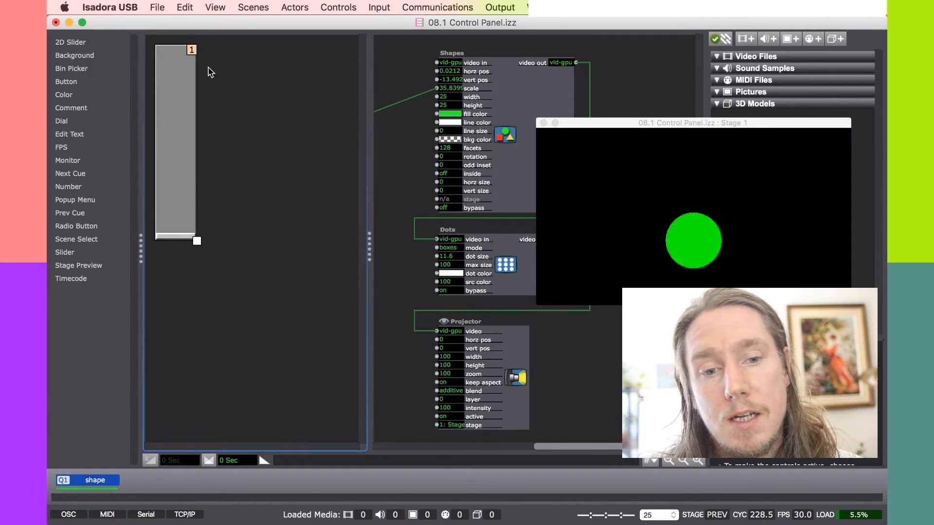
pyautogui.hscroll(-1, 405, 246)
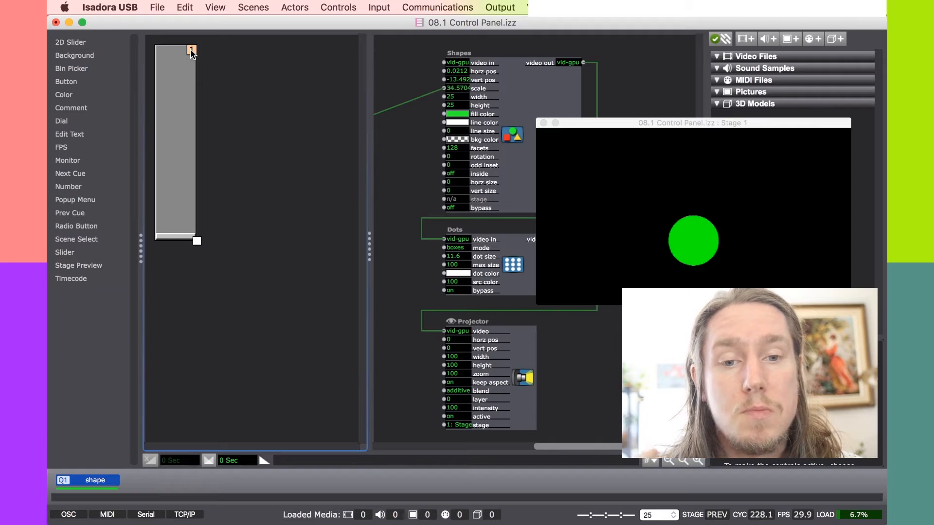
pyautogui.moveTo(192, 51); pyautogui.dragTo(457, 411)
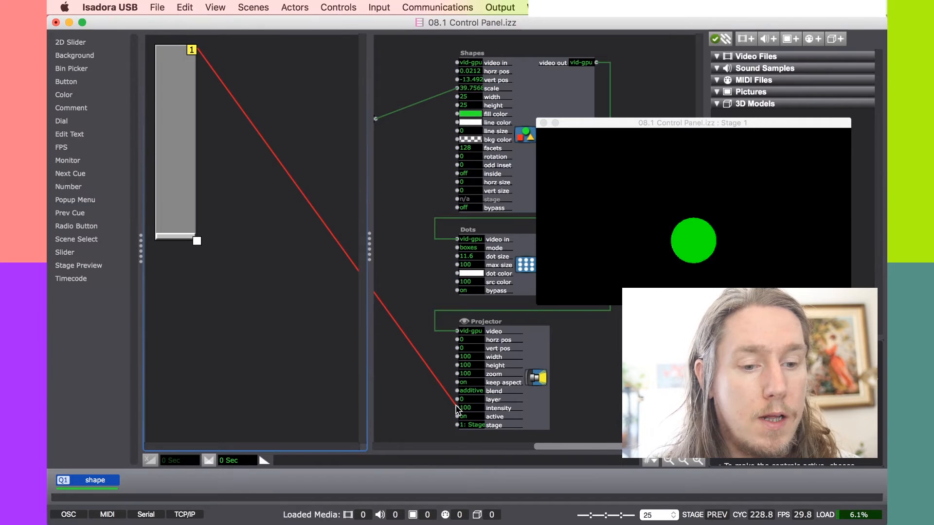
pyautogui.moveTo(457, 411); pyautogui.dragTo(457, 411)
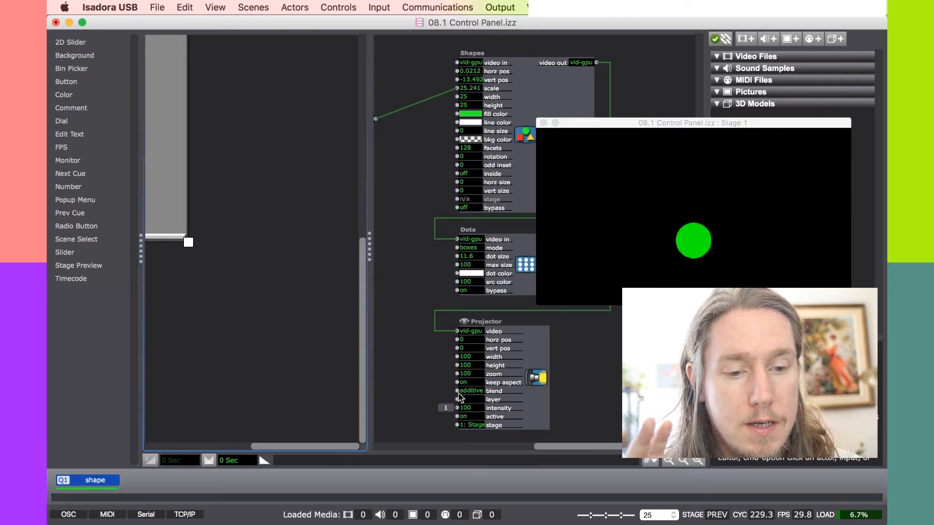
# Step: Examine the control ID marker beside the Projector's intensity input and compare it with the slider's ID
pyautogui.press('super+equal')
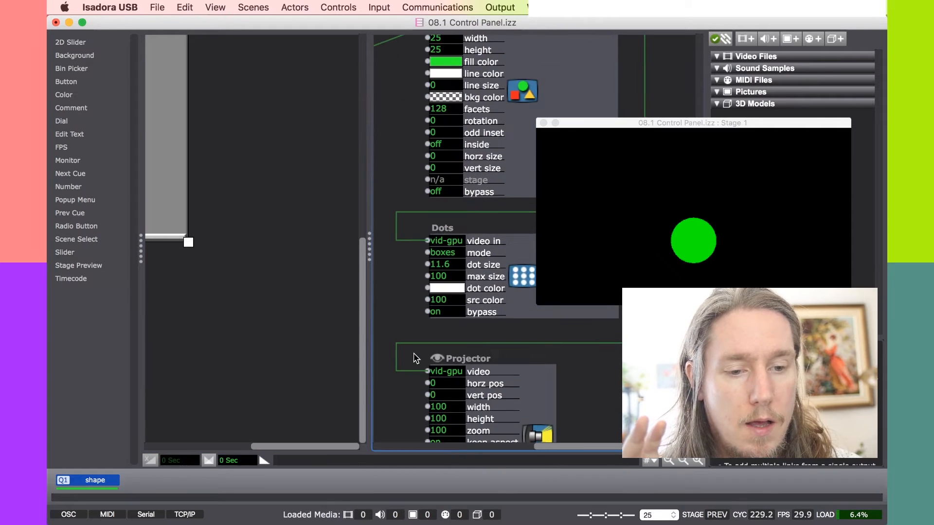
pyautogui.scroll(-5, 415, 359)
pyautogui.press('super+equal')
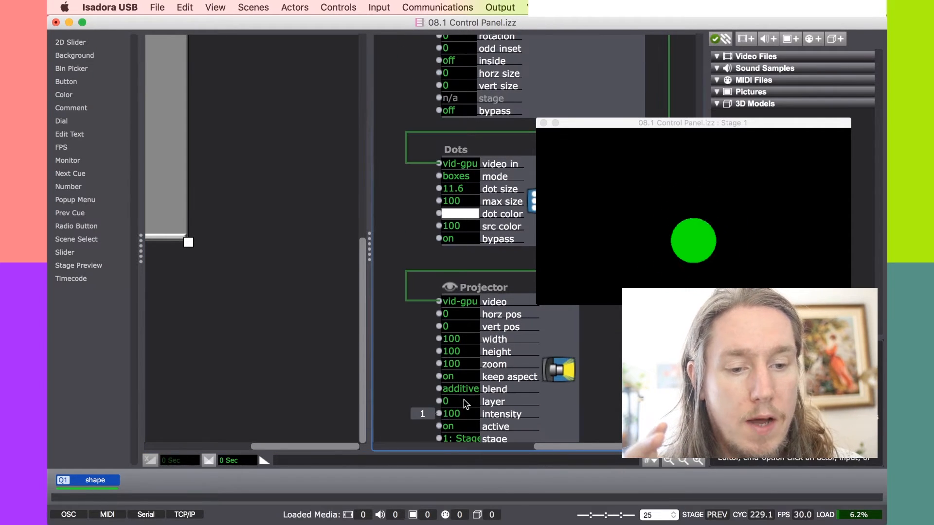
pyautogui.scroll(-2, 387, 366)
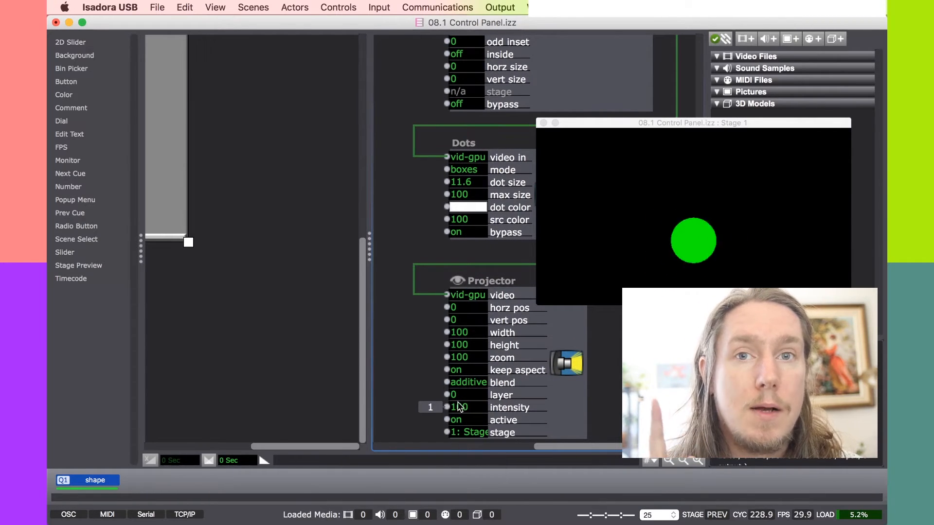
pyautogui.press('super+minus')
pyautogui.press('super+minus')
pyautogui.press('super+minus')
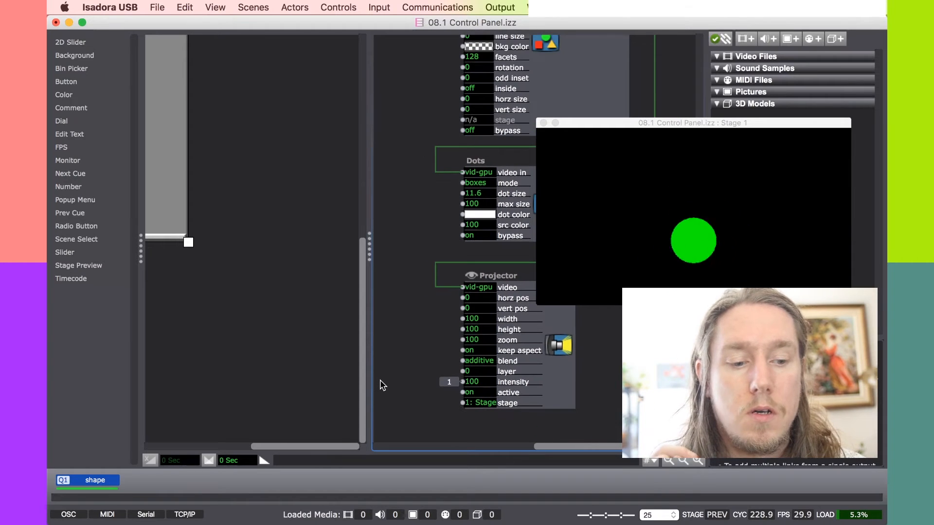
pyautogui.click(308, 277)
pyautogui.press('super+minus')
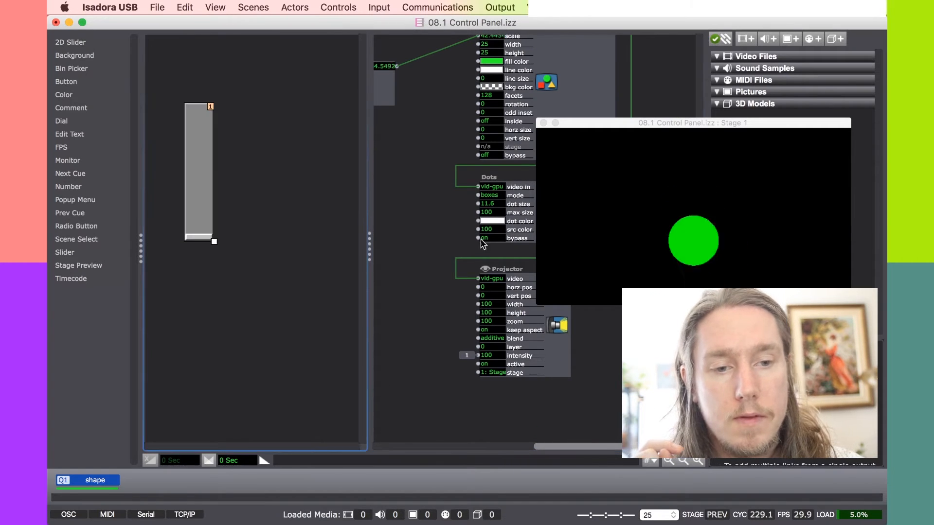
pyautogui.scroll(5, 485, 243)
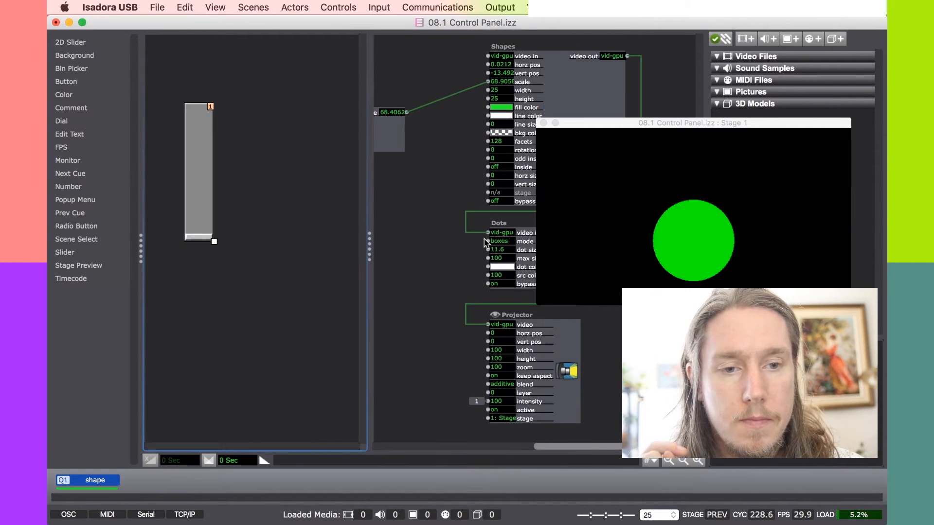
# Step: Unlink the slider from the Projector's intensity by setting that input's Ctl ID Link to 0
pyautogui.press('super+plus')
pyautogui.click(466, 328)
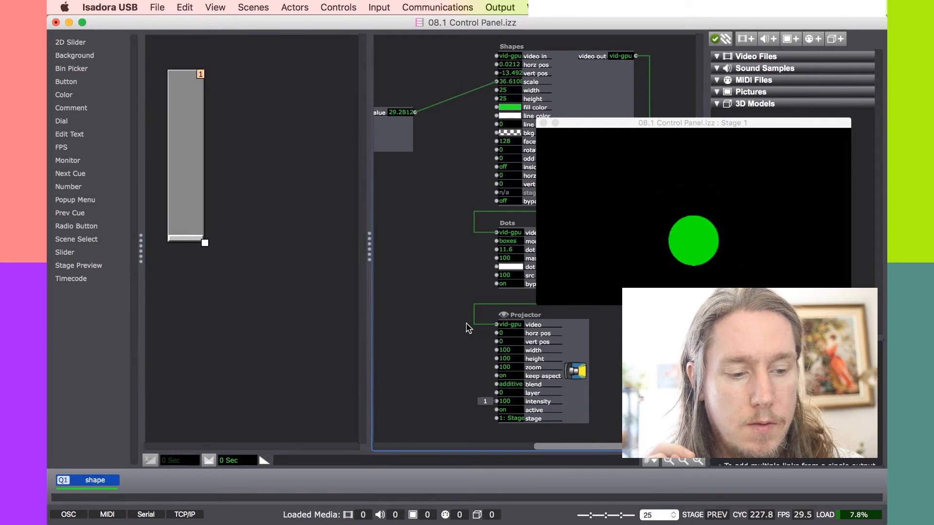
pyautogui.press('super+plus')
pyautogui.scroll(-5, 468, 328)
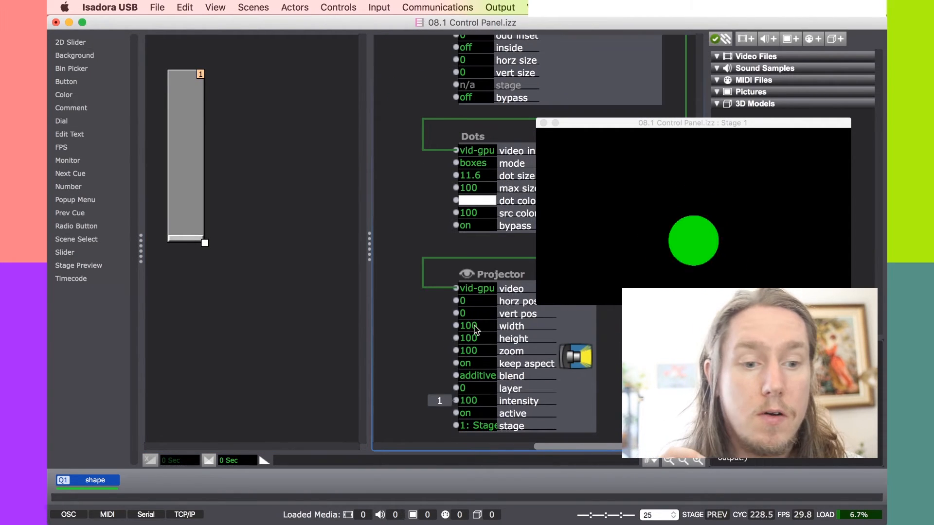
pyautogui.press('super+plus')
pyautogui.press('super+plus')
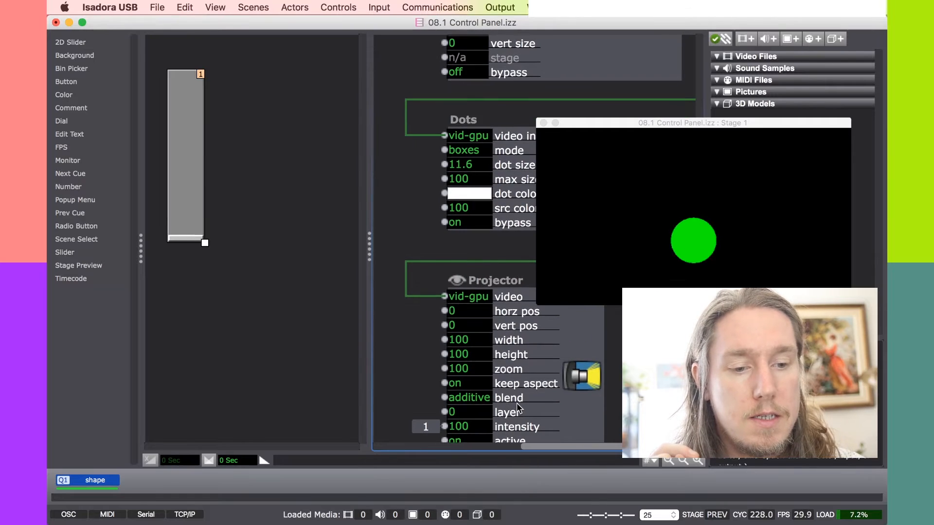
pyautogui.scroll(-3, 517, 404)
pyautogui.click(502, 393)
pyautogui.doubleClick(502, 393)
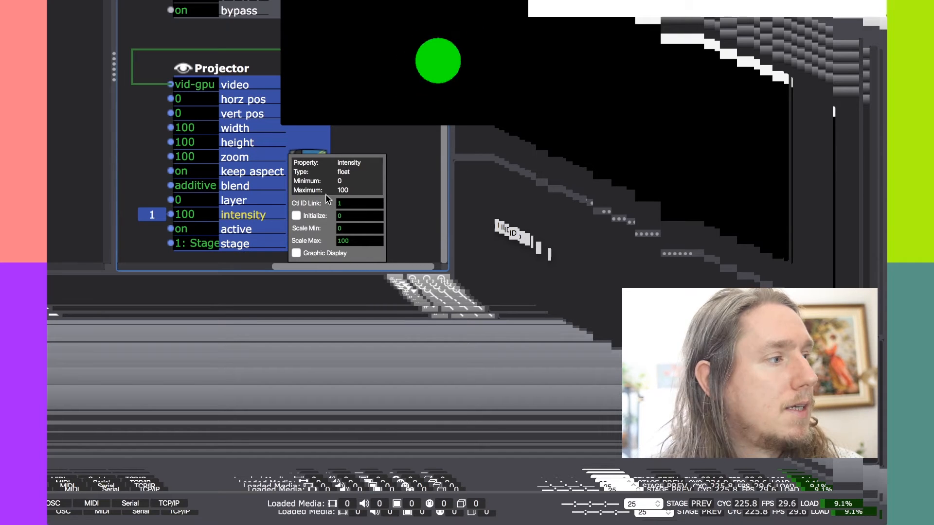
pyautogui.click(357, 207)
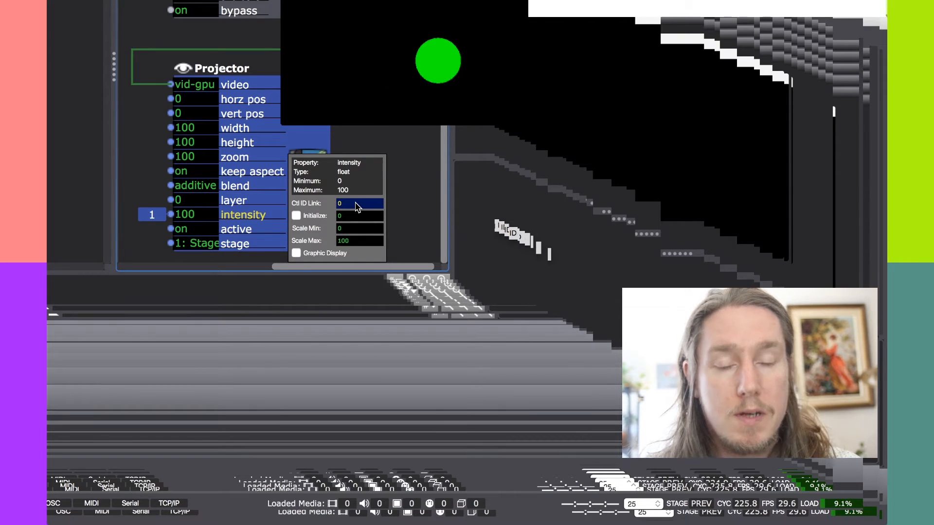
pyautogui.write('0')
pyautogui.press('Return')
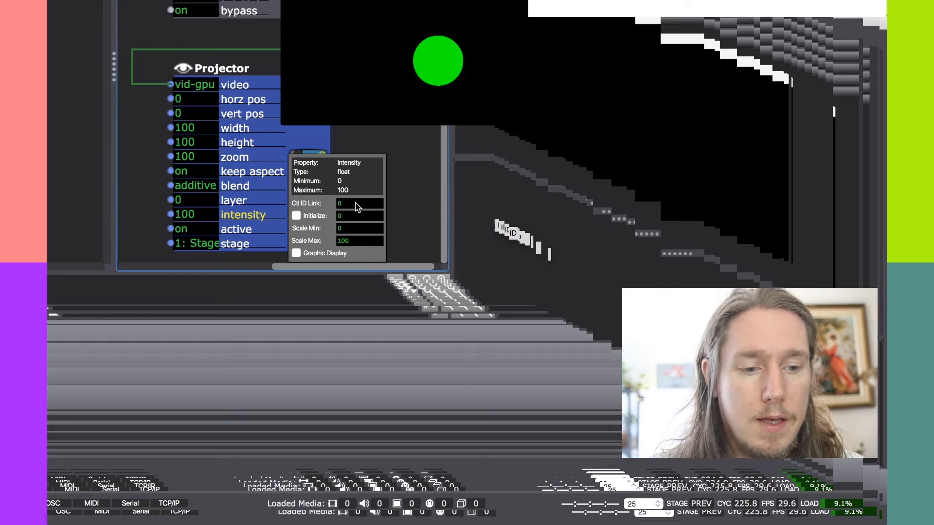
# Step: Link the Projector's intensity to the slider again by setting its Ctl ID Link to 1
pyautogui.click(355, 203)
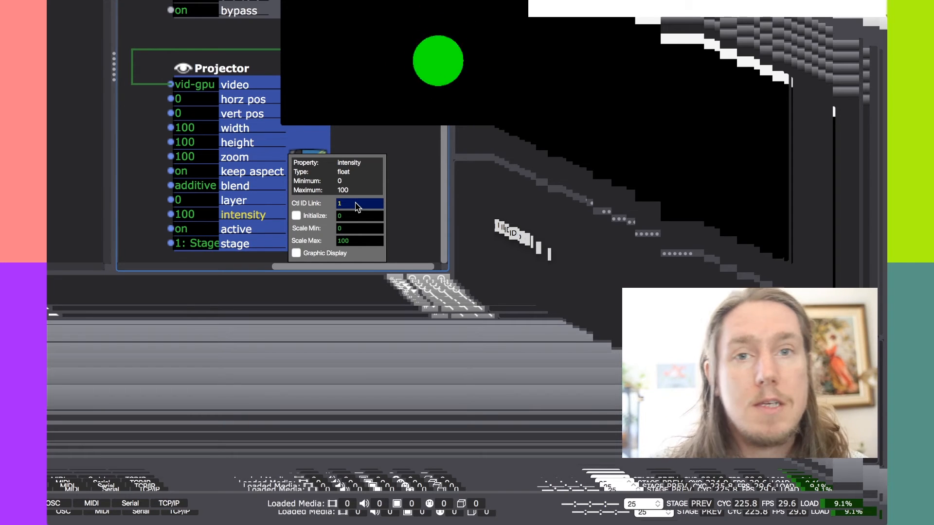
pyautogui.write('1')
pyautogui.press('Return')
pyautogui.press('super+minus')
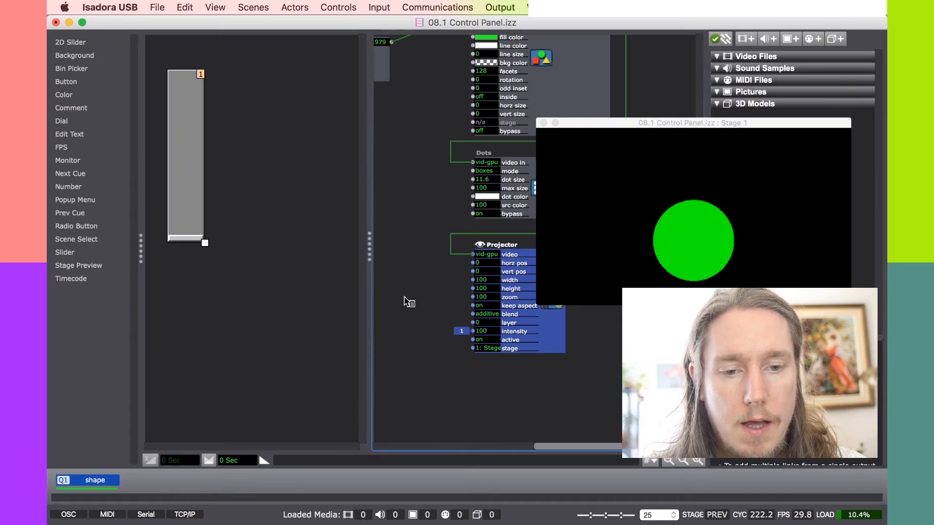
pyautogui.click(448, 328)
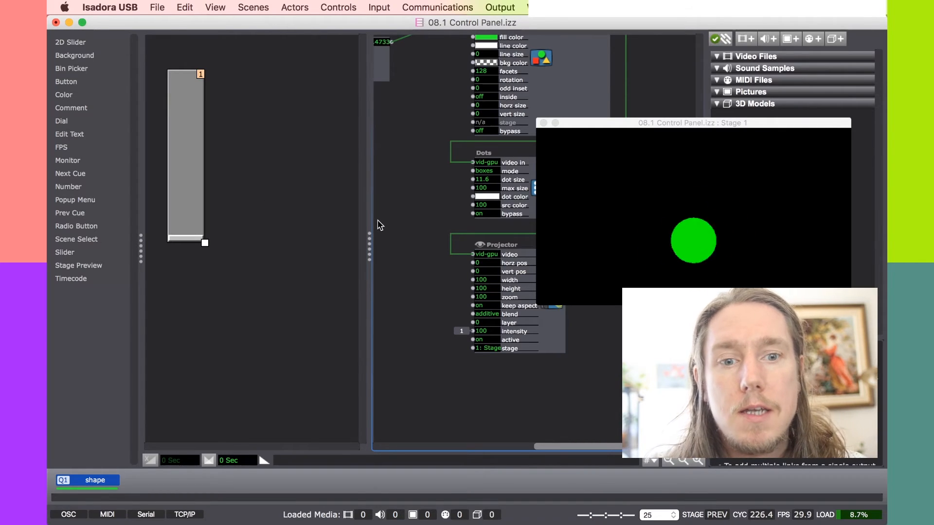
# Step: Narrow the control panel area, enlarge the slider slightly, and place it near the panel's upper edge
pyautogui.moveTo(369, 258); pyautogui.dragTo(337, 258)
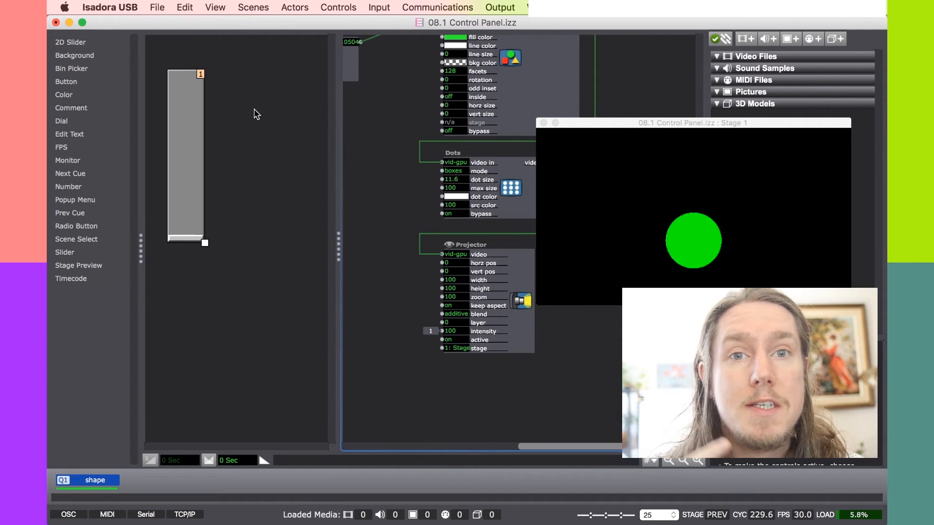
pyautogui.moveTo(197, 97)
pyautogui.mouseDown()
pyautogui.moveTo(240, 103)
pyautogui.moveTo(194, 86)
pyautogui.moveTo(184, 104)
pyautogui.mouseUp()
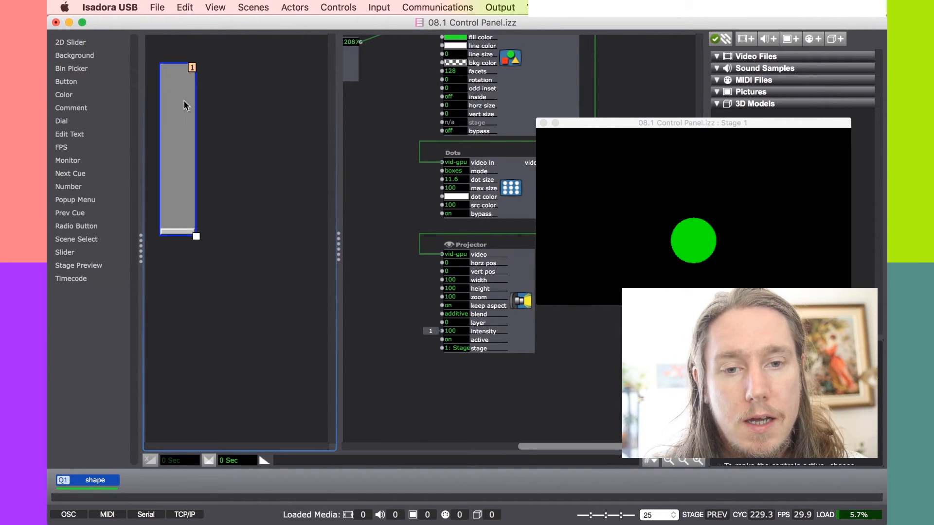
pyautogui.moveTo(196, 236)
pyautogui.mouseDown()
pyautogui.moveTo(219, 220)
pyautogui.moveTo(189, 246)
pyautogui.moveTo(199, 244)
pyautogui.mouseUp()
pyautogui.moveTo(173, 121)
pyautogui.mouseDown()
pyautogui.moveTo(235, 116)
pyautogui.moveTo(183, 131)
pyautogui.moveTo(179, 119)
pyautogui.mouseUp()
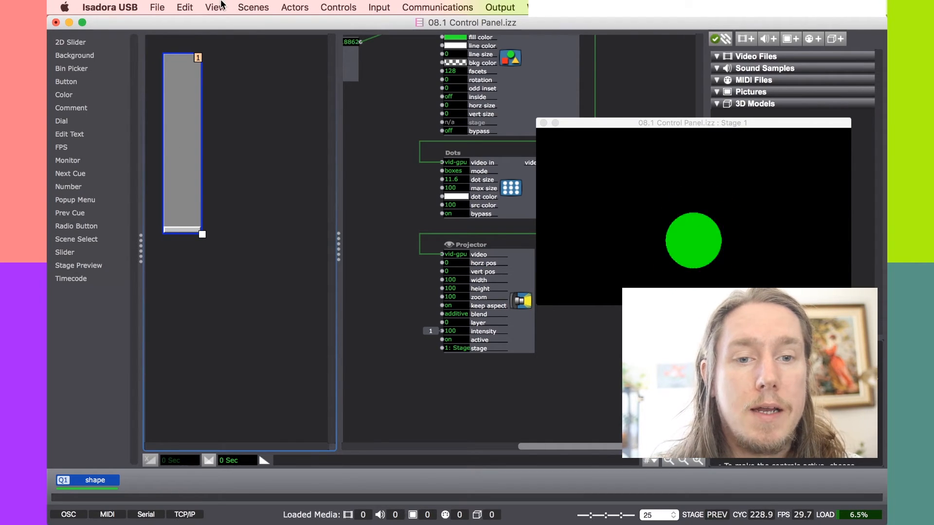
# Step: Disable control edit mode and raise the slider to its maximum so the Projector intensity is 100
pyautogui.click(338, 6)
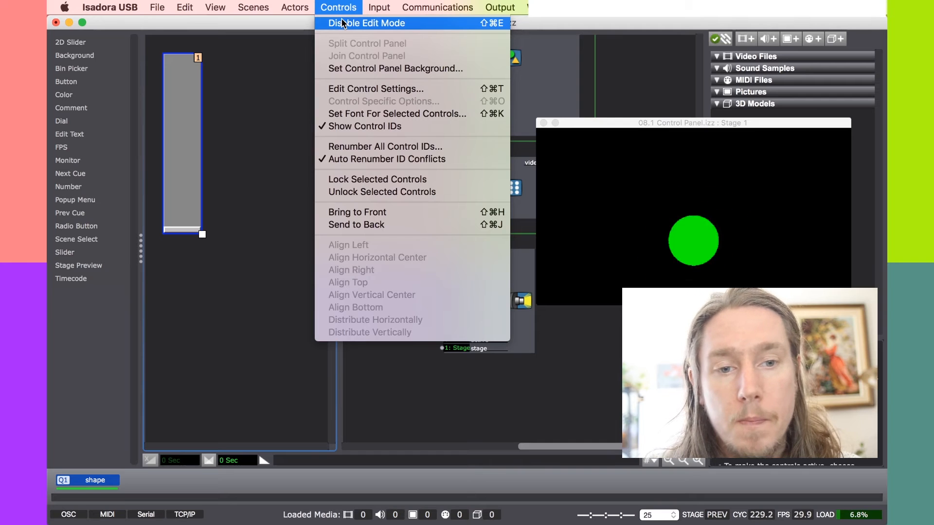
pyautogui.click(342, 23)
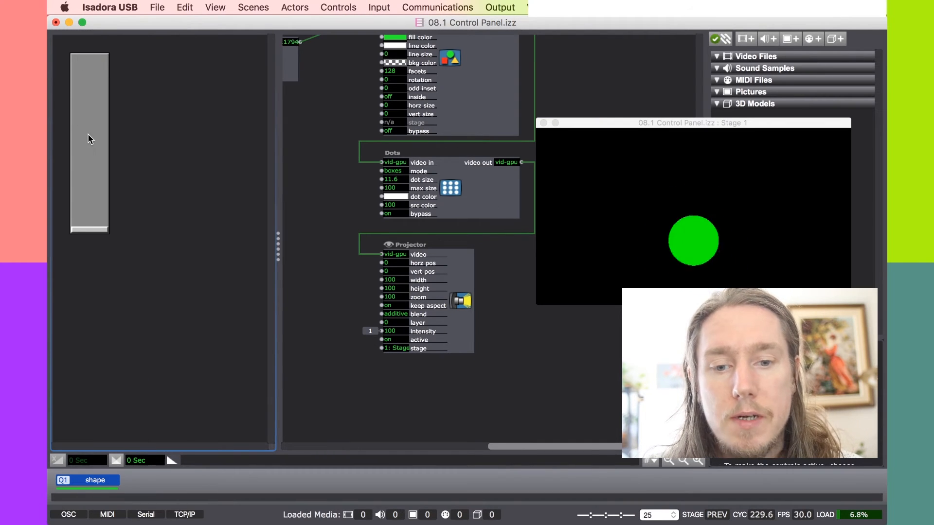
pyautogui.click(90, 230)
pyautogui.moveTo(91, 177)
pyautogui.mouseDown()
pyautogui.moveTo(92, 61)
pyautogui.moveTo(96, 167)
pyautogui.mouseUp()
pyautogui.moveTo(101, 211); pyautogui.dragTo(122, 80)
pyautogui.press('super+equal')
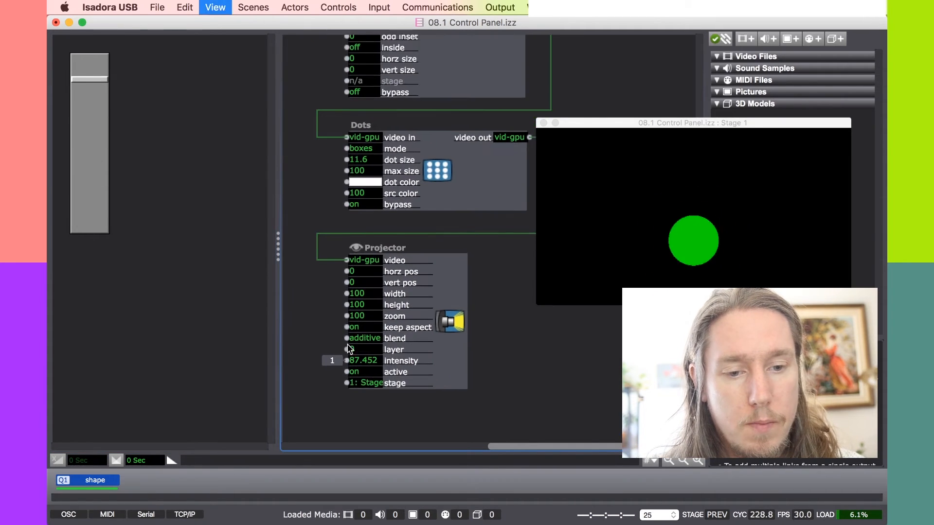
pyautogui.moveTo(80, 46)
pyautogui.mouseDown()
pyautogui.moveTo(86, 279)
pyautogui.moveTo(78, 44)
pyautogui.mouseUp()
pyautogui.moveTo(85, 5); pyautogui.dragTo(108, 15)
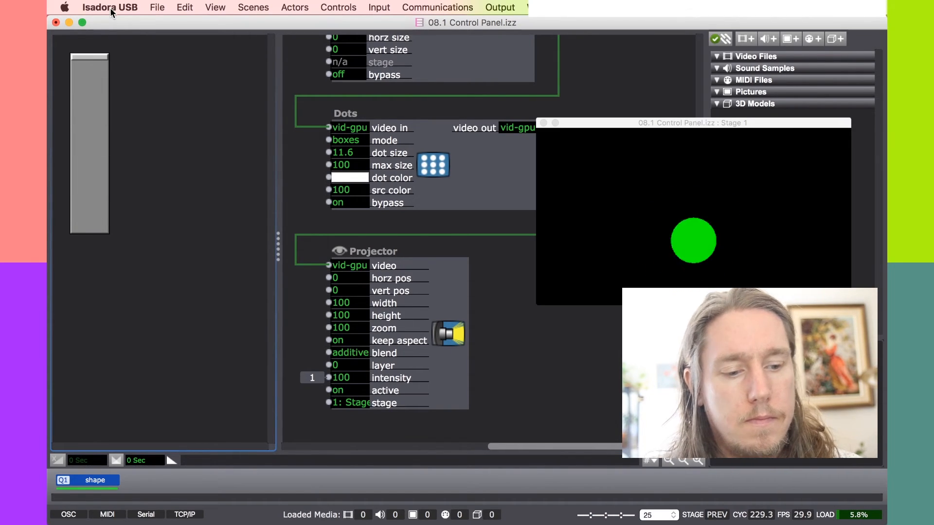
# Step: Enable control edit mode again and move the slider slightly higher in the control panel
pyautogui.press('super+minus')
pyautogui.click(298, 153)
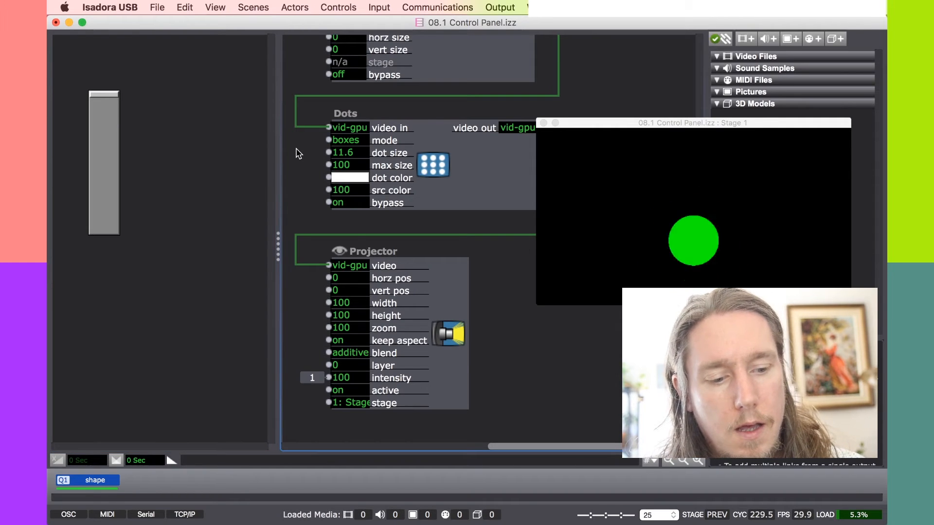
pyautogui.press('super+minus')
pyautogui.click(341, 7)
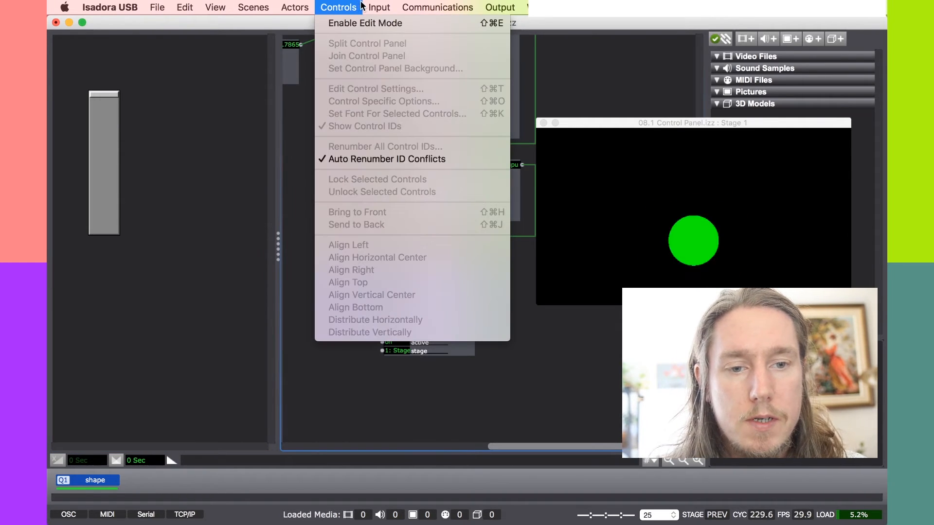
pyautogui.click(346, 25)
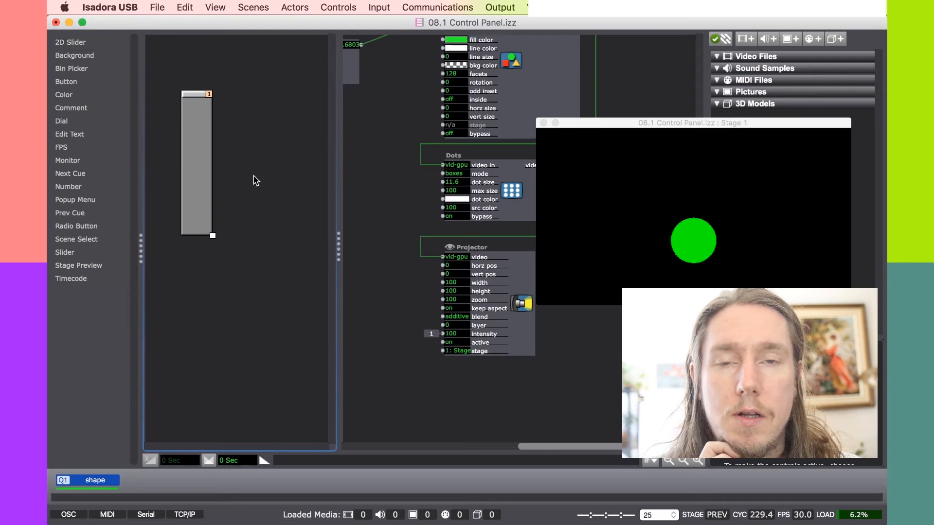
pyautogui.moveTo(207, 160); pyautogui.dragTo(202, 139)
pyautogui.scroll(3, 398, 181)
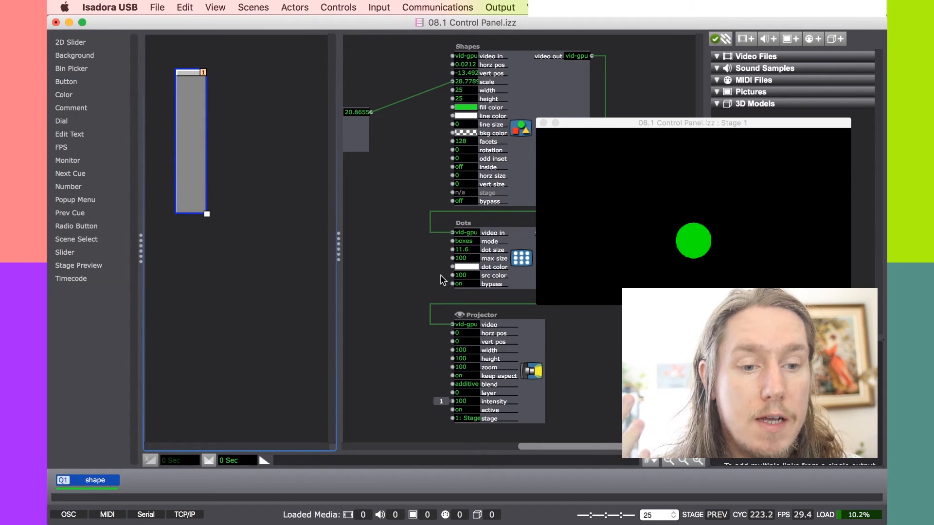
# Step: Add a Button control beside the slider and link it to the Dots actor's bypass input
pyautogui.moveTo(459, 284); pyautogui.dragTo(402, 229)
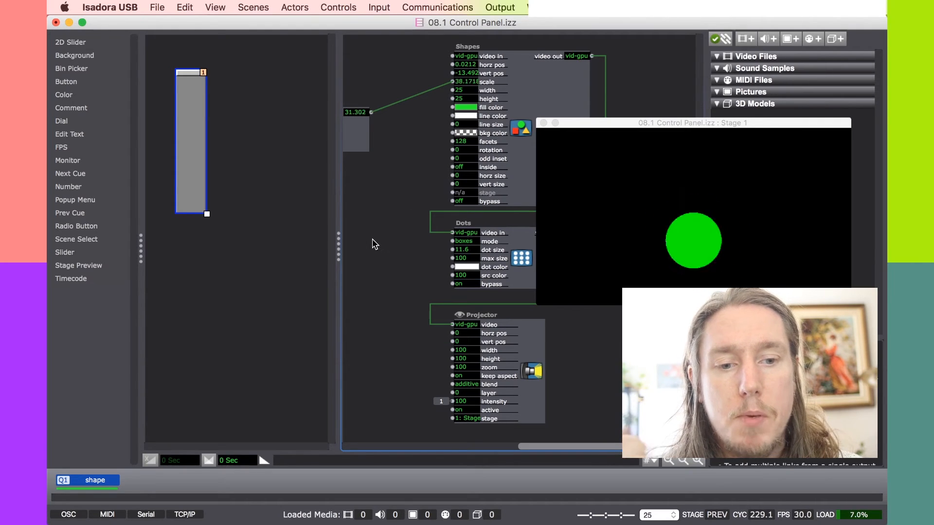
pyautogui.click(67, 83)
pyautogui.moveTo(68, 83); pyautogui.dragTo(267, 111)
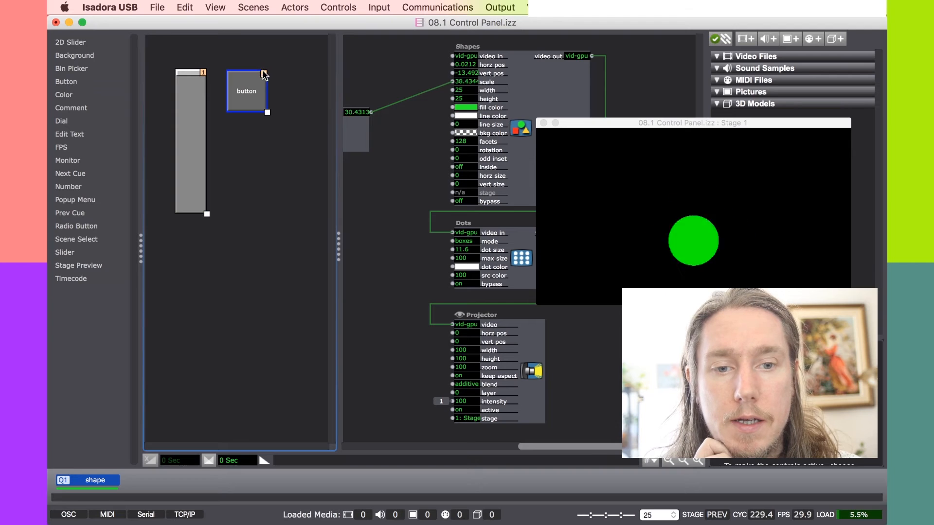
pyautogui.moveTo(263, 74); pyautogui.dragTo(468, 287)
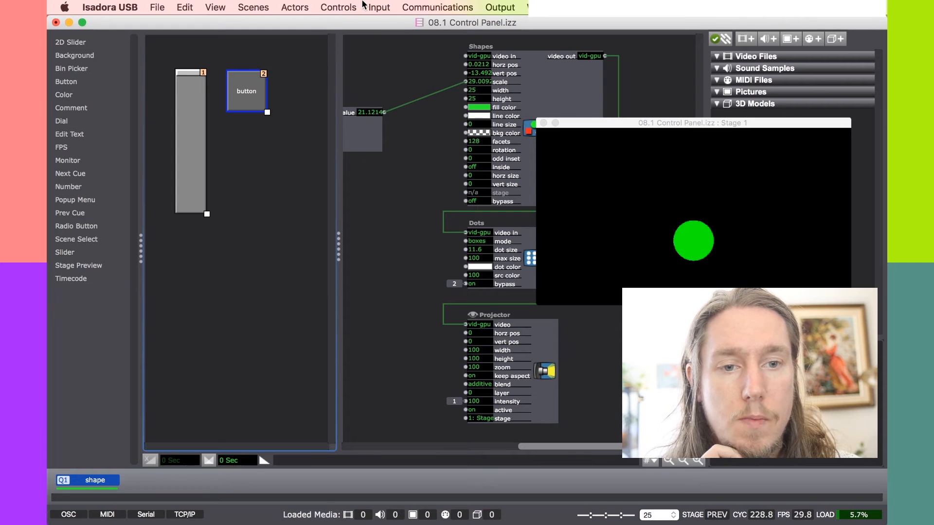
# Step: Disable control edit mode and operate the button repeatedly to test how it switches the Dots bypass
pyautogui.click(337, 6)
pyautogui.click(330, 25)
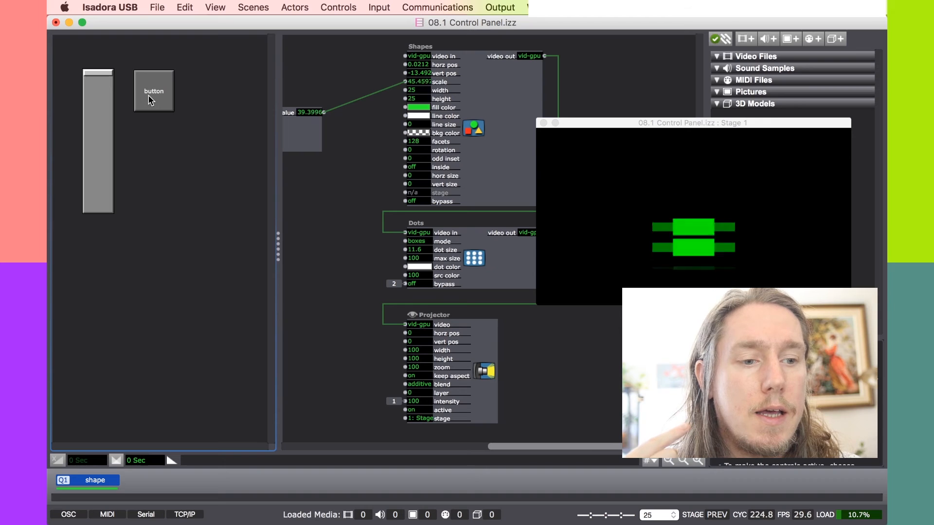
pyautogui.click(151, 100)
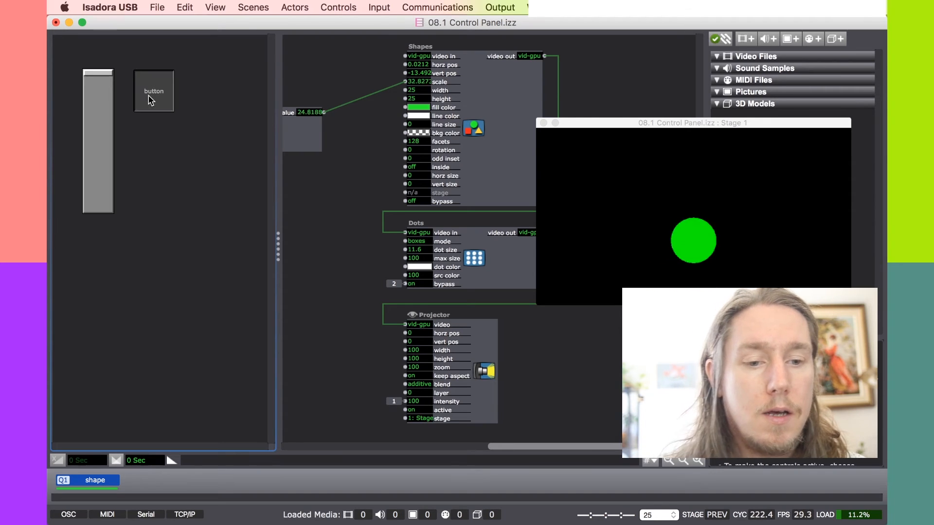
pyautogui.click(150, 100)
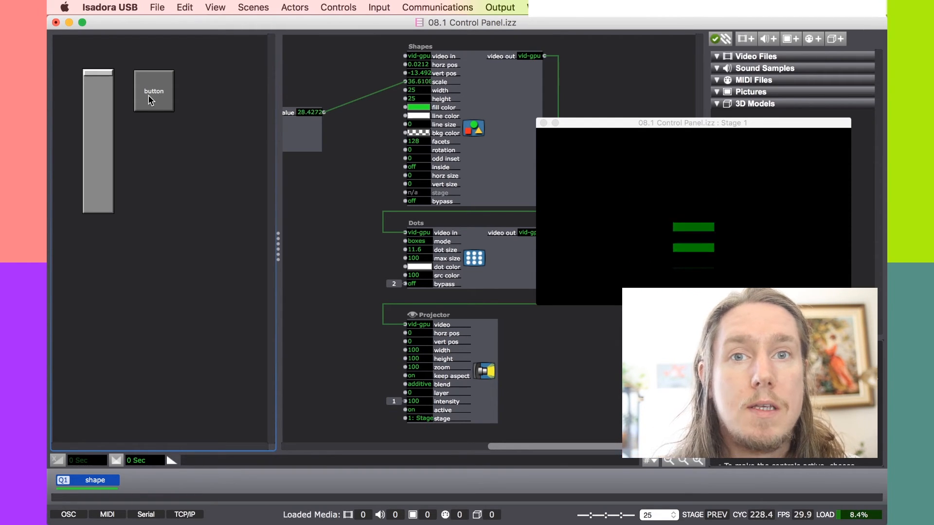
pyautogui.click(154, 105)
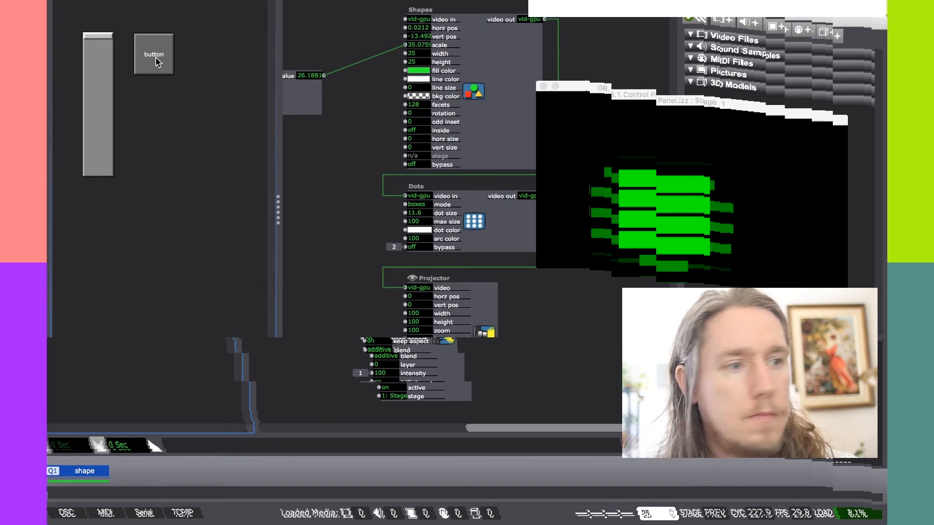
pyautogui.click(156, 58)
pyautogui.click(155, 58)
pyautogui.click(156, 57)
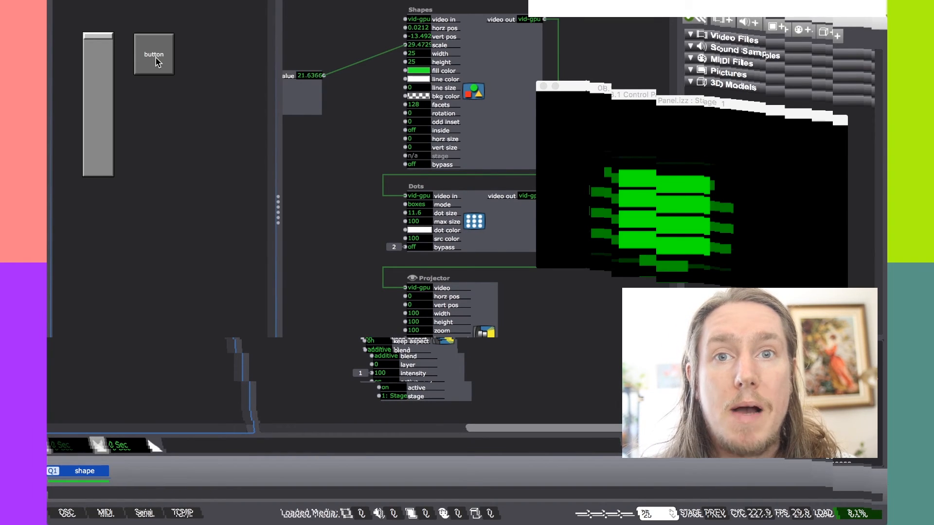
pyautogui.click(156, 58)
pyautogui.click(155, 58)
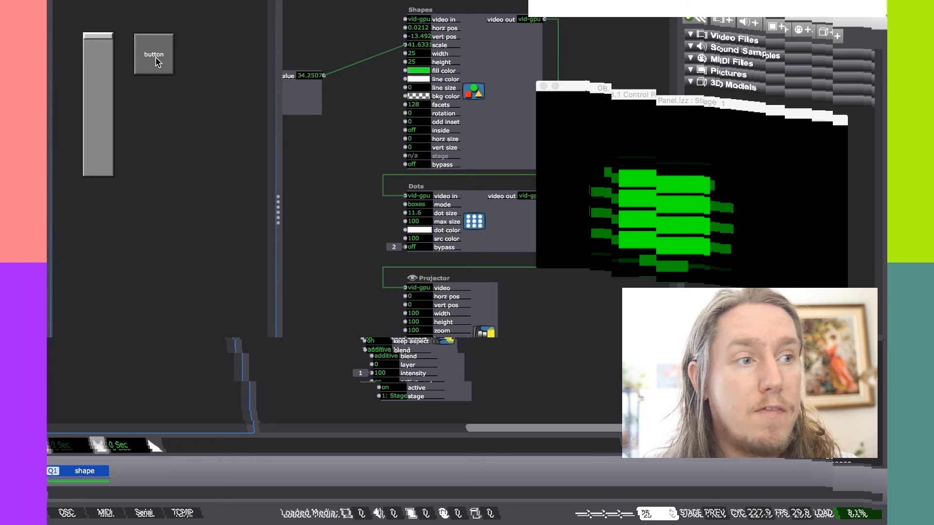
pyautogui.click(155, 58)
pyautogui.click(155, 58)
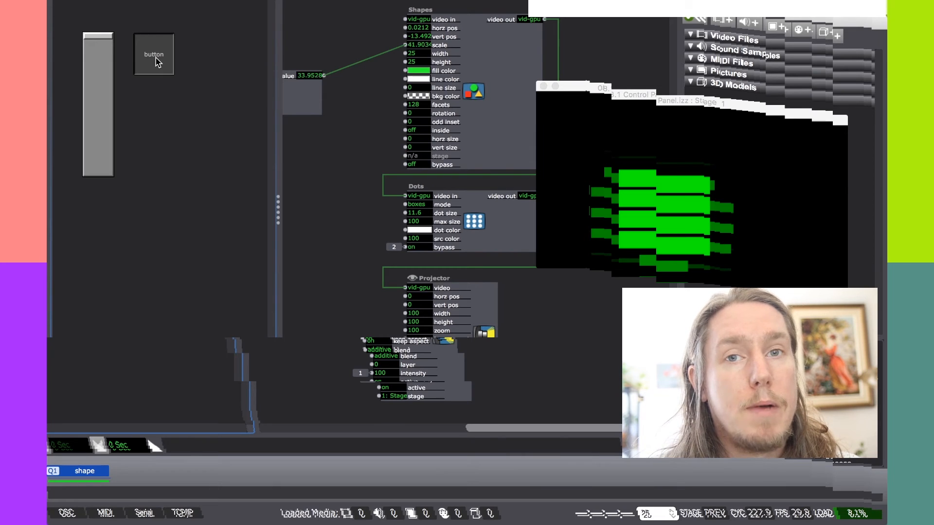
pyautogui.click(156, 57)
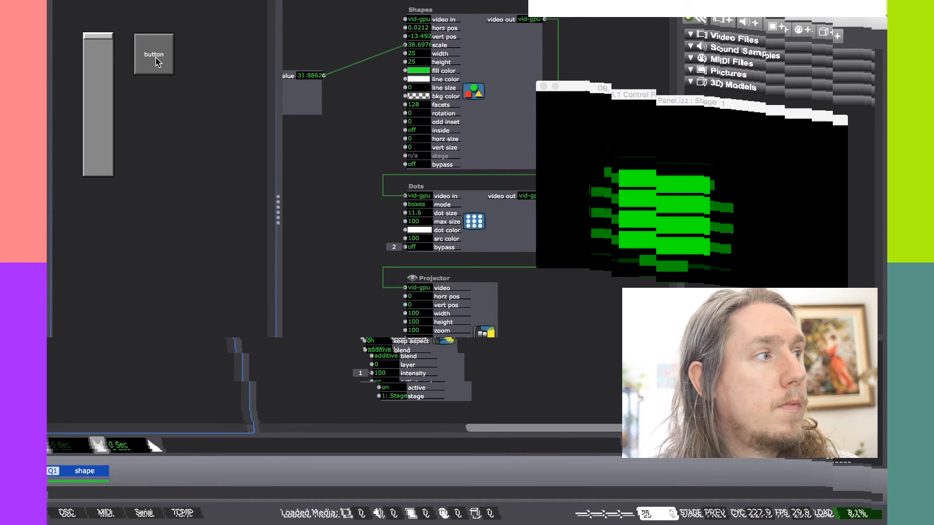
# Step: Enable control edit mode again and move the slider and button together closer to the control panel's upper edge
pyautogui.scroll(5, 158, 61)
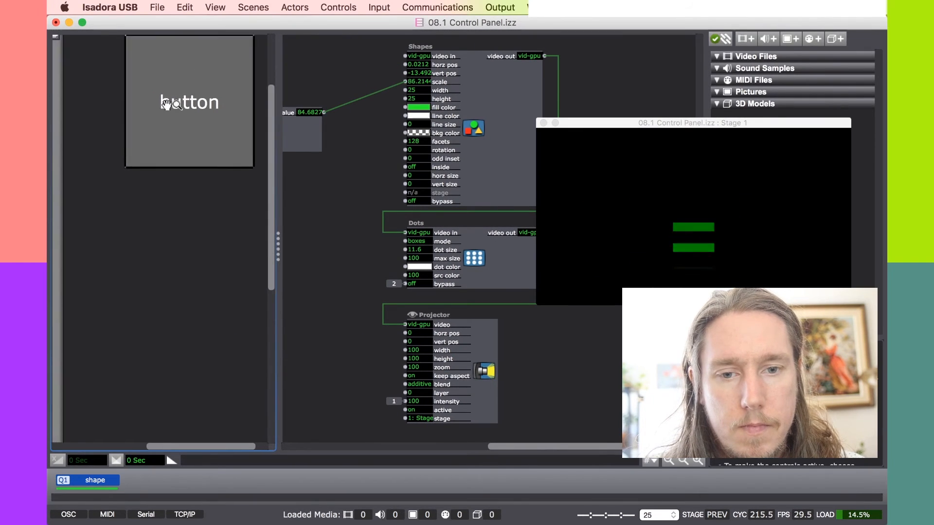
pyautogui.press('super+minus')
pyautogui.press('super+minus')
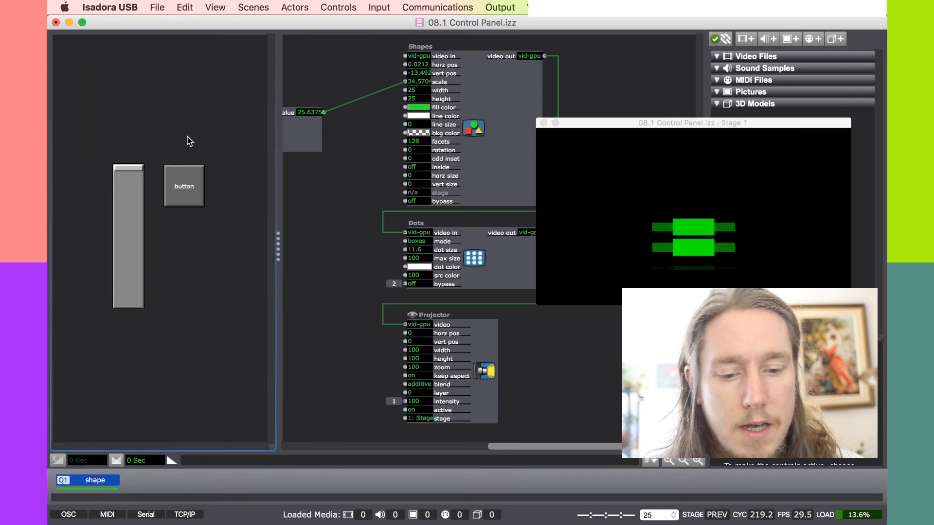
pyautogui.click(253, 7)
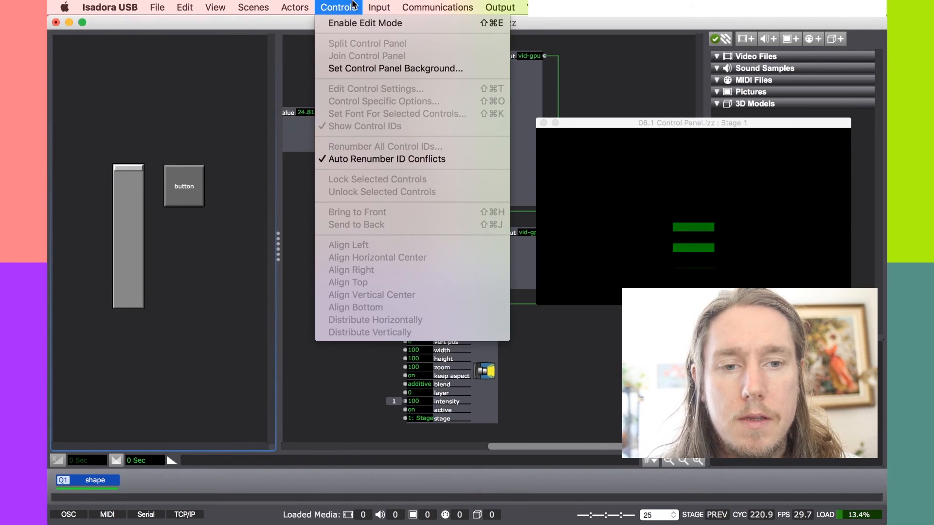
pyautogui.click(346, 23)
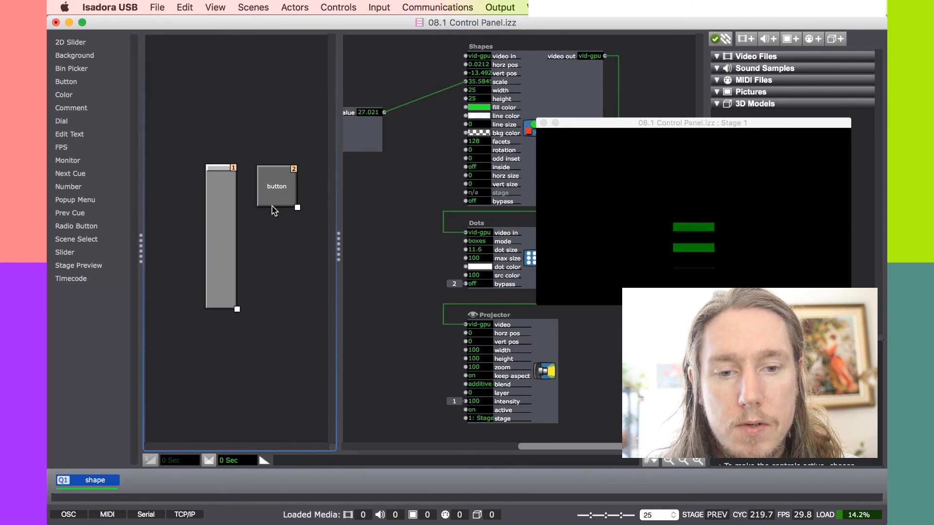
pyautogui.moveTo(300, 251); pyautogui.dragTo(196, 112)
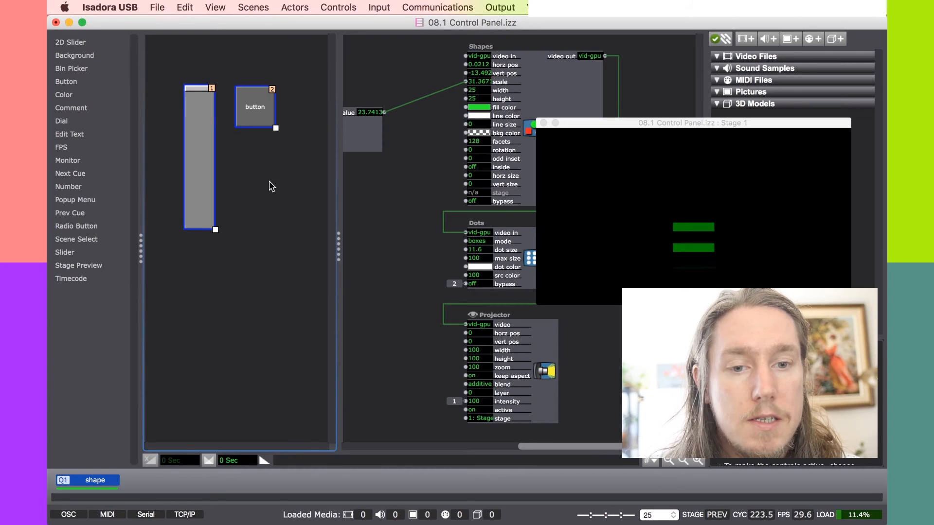
pyautogui.click(271, 184)
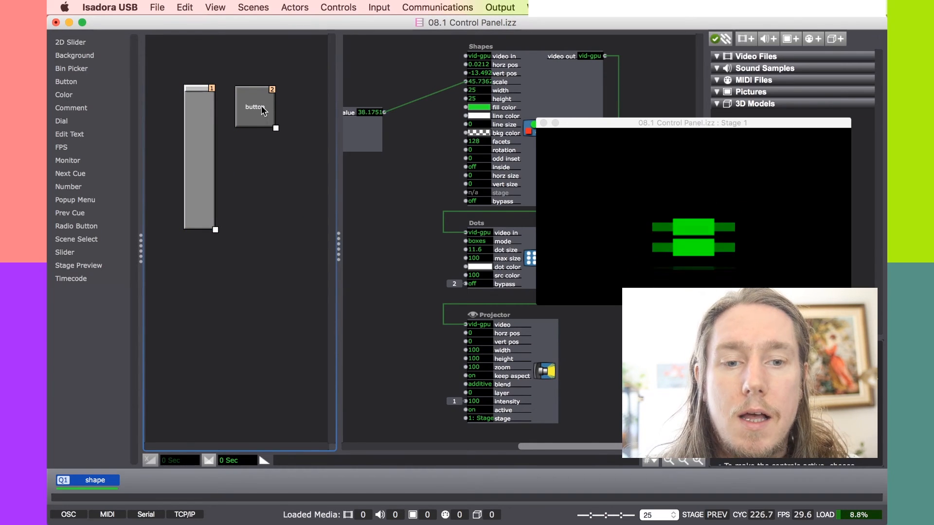
# Step: Open the button's settings, move the Stage 1 preview out of the way, and set the button mode to Toggle
pyautogui.doubleClick(261, 106)
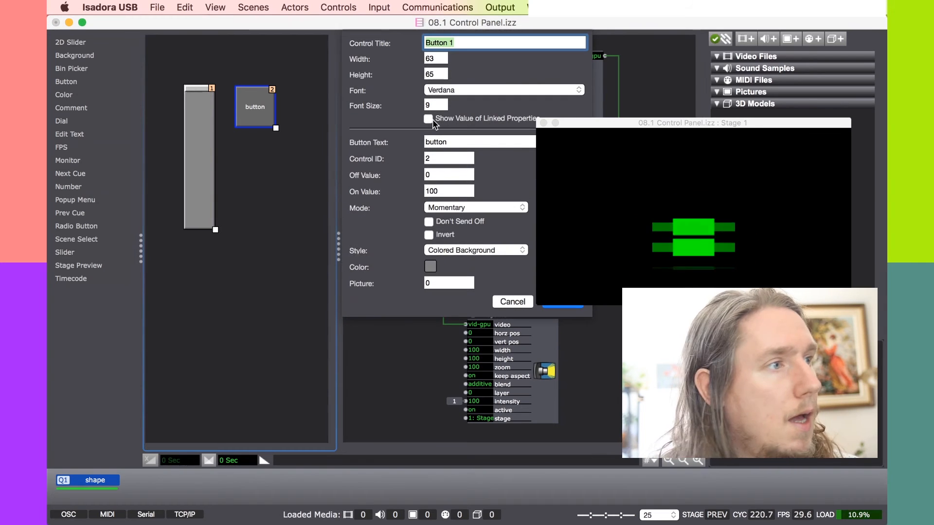
pyautogui.moveTo(575, 122); pyautogui.dragTo(620, 103)
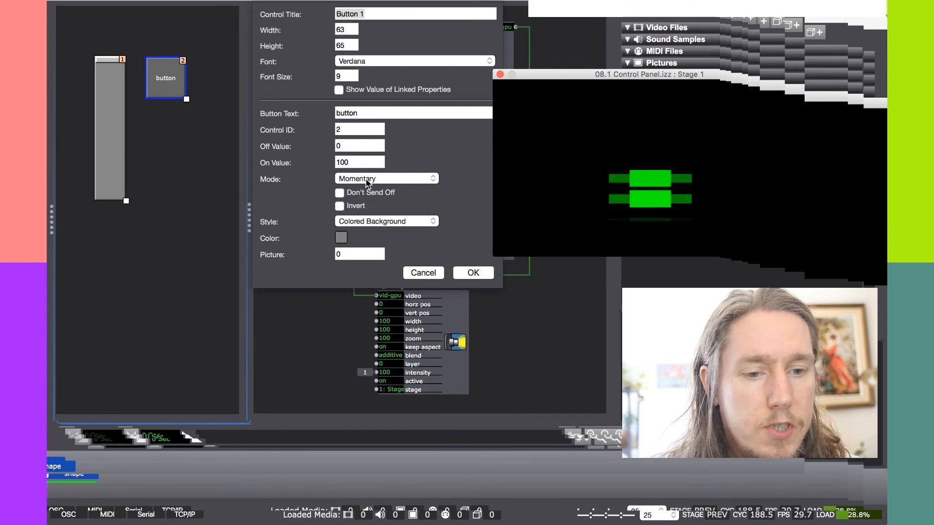
pyautogui.click(336, 180)
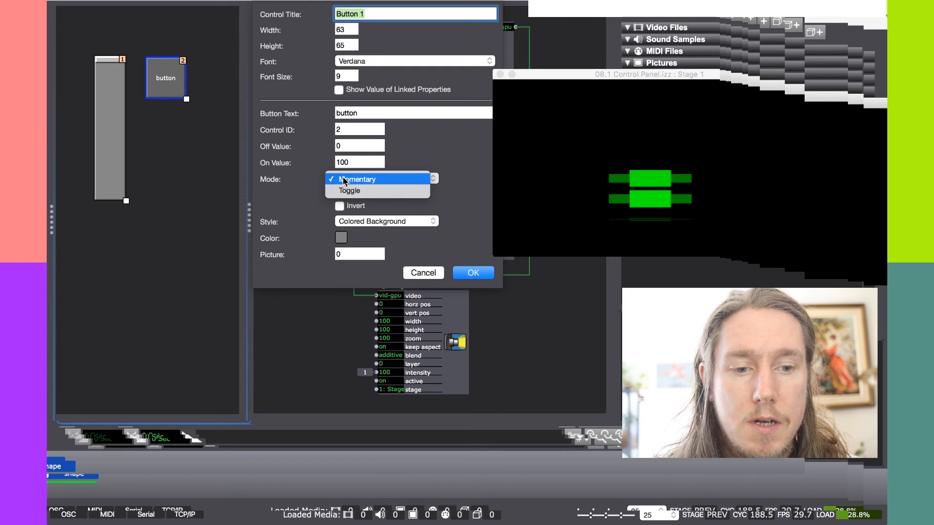
pyautogui.click(350, 191)
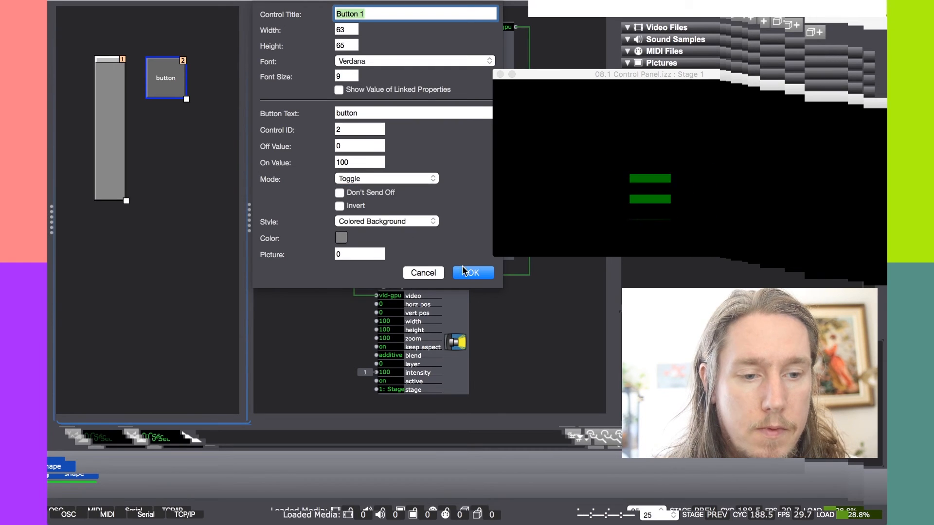
# Step: Set the button's style to Colored Indicator with the color Green and apply the settings
pyautogui.click(358, 220)
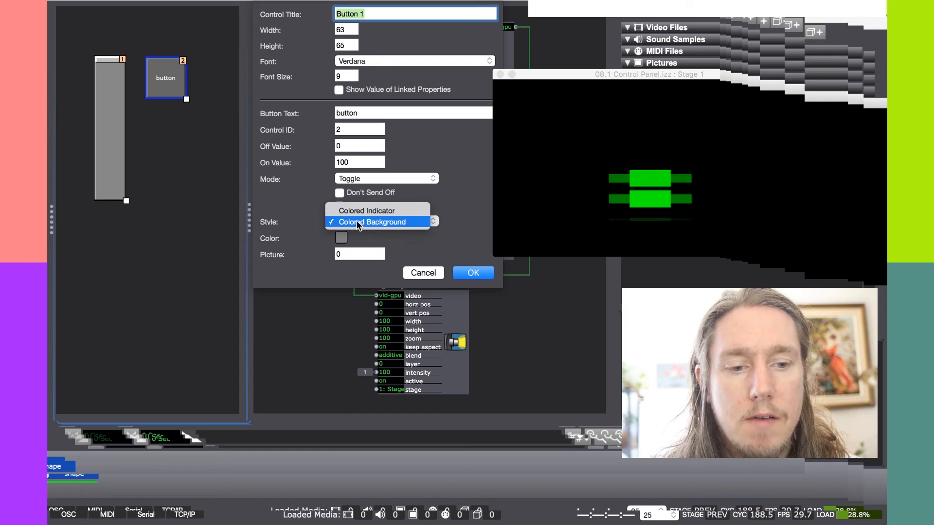
pyautogui.click(360, 212)
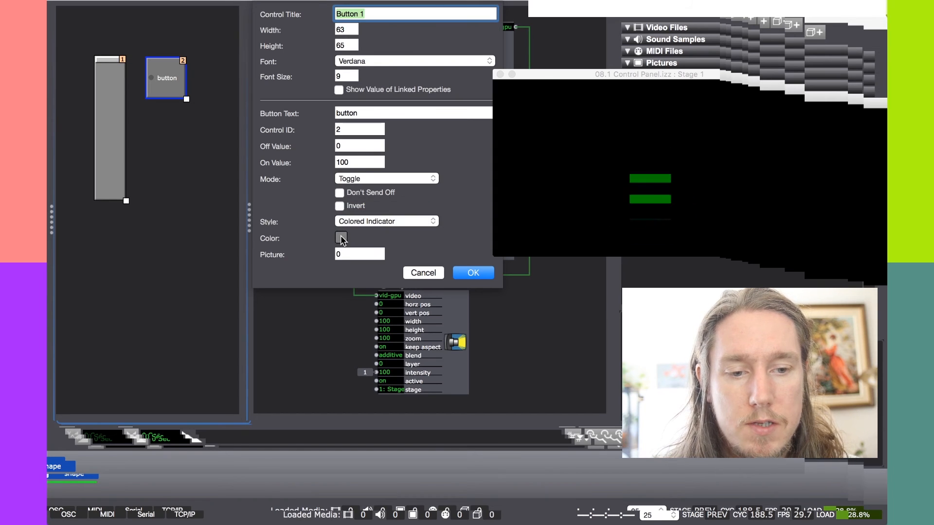
pyautogui.click(341, 237)
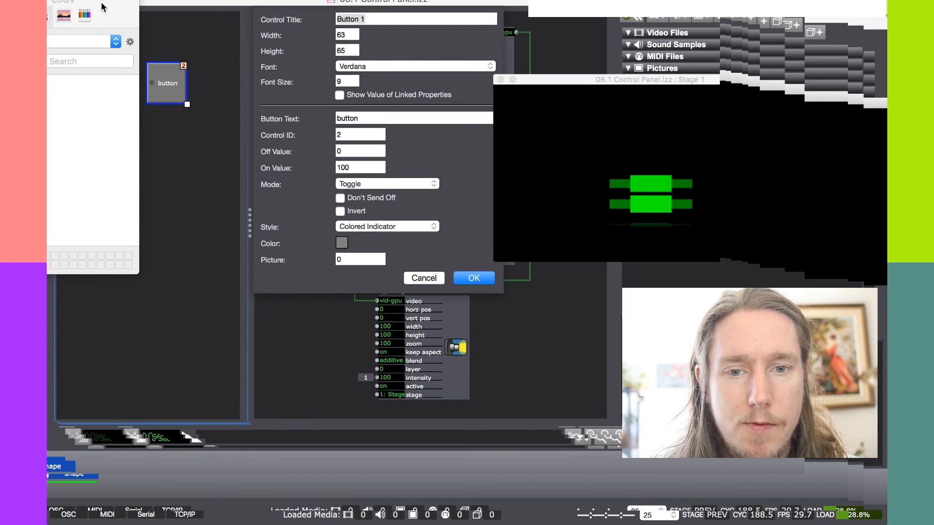
pyautogui.click(97, 133)
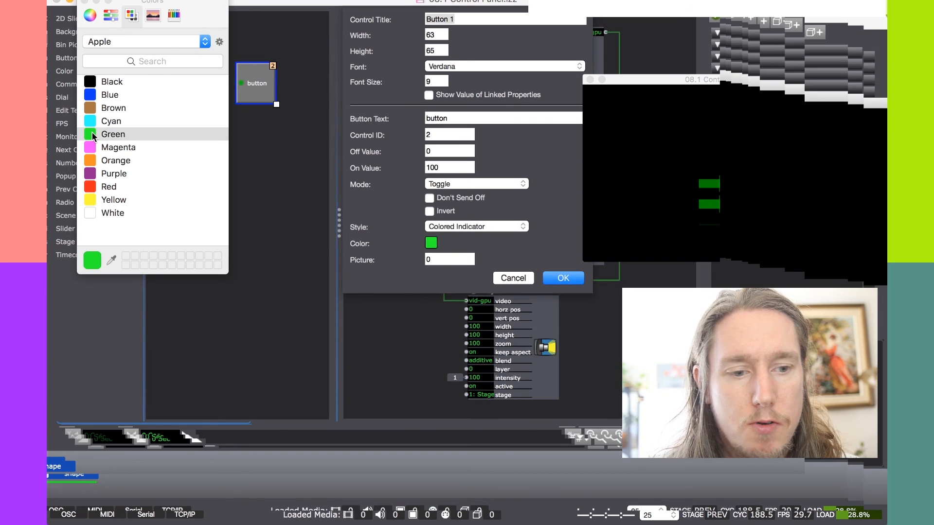
pyautogui.click(564, 278)
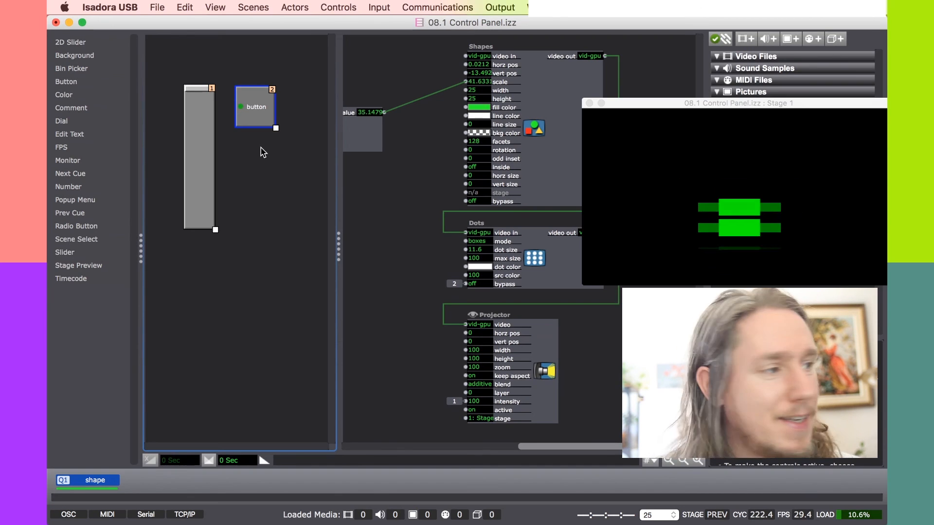
# Step: Disable control edit mode and test the toggle button on the Dots bypass
pyautogui.click(378, 7)
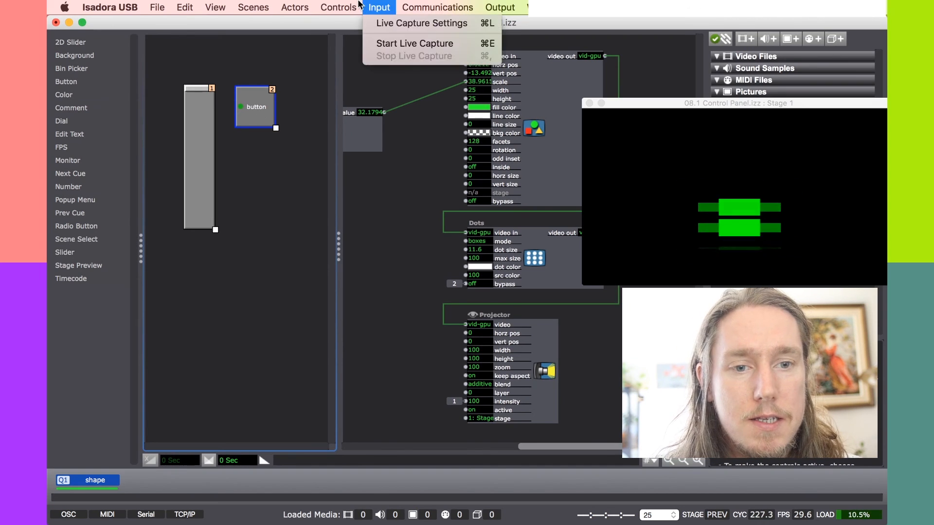
pyautogui.click(340, 27)
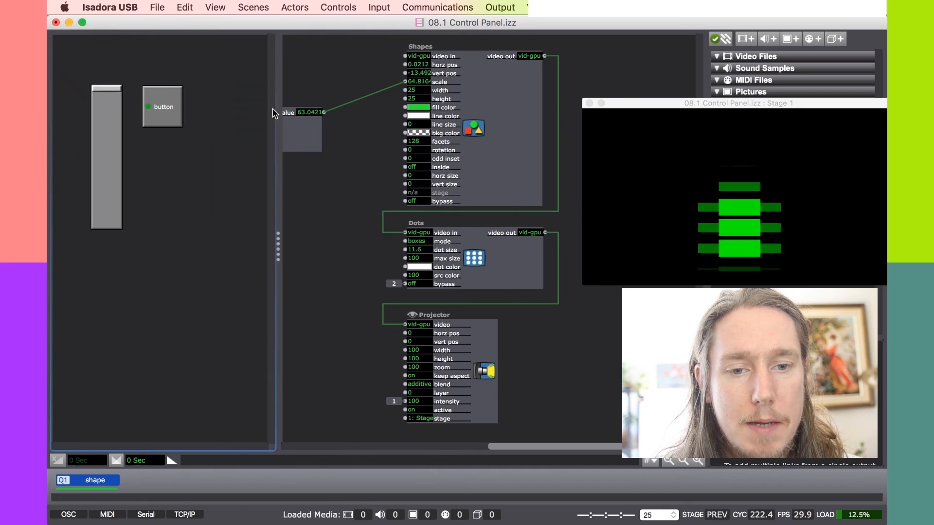
pyautogui.click(171, 111)
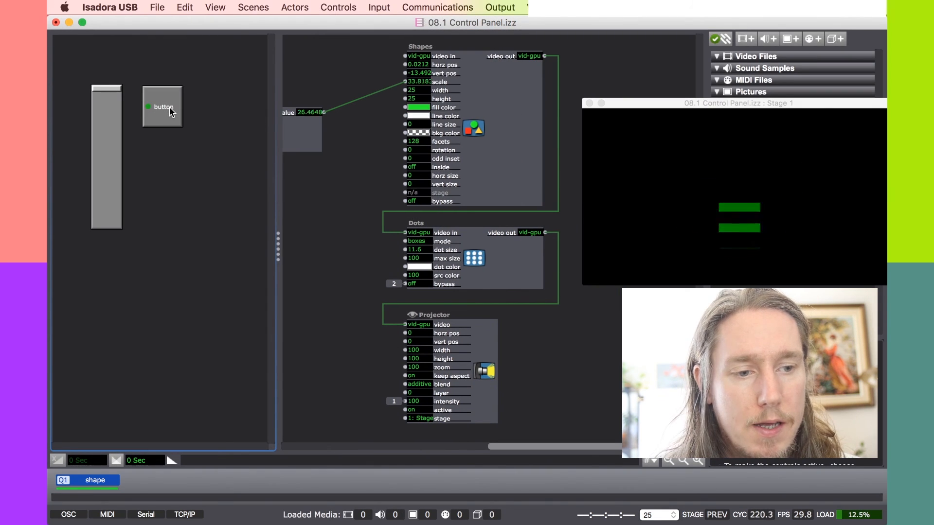
pyautogui.click(171, 111)
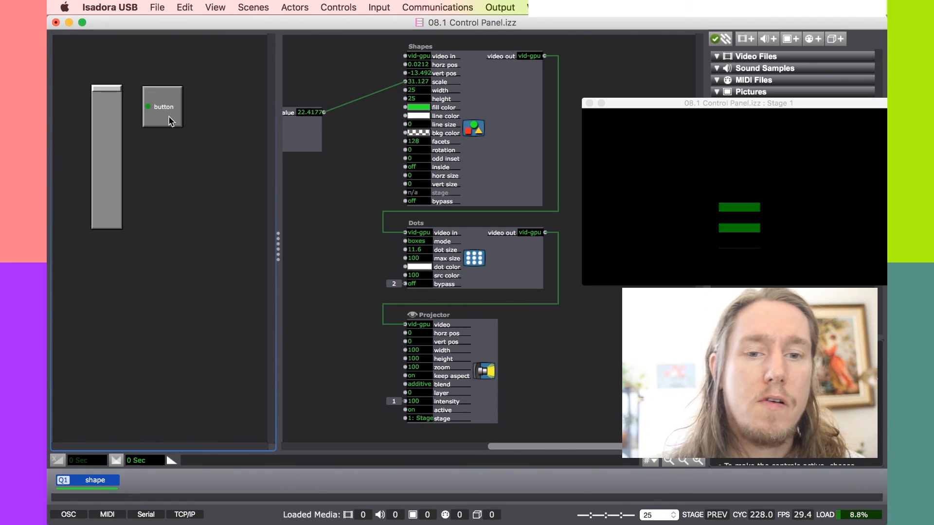
pyautogui.click(170, 121)
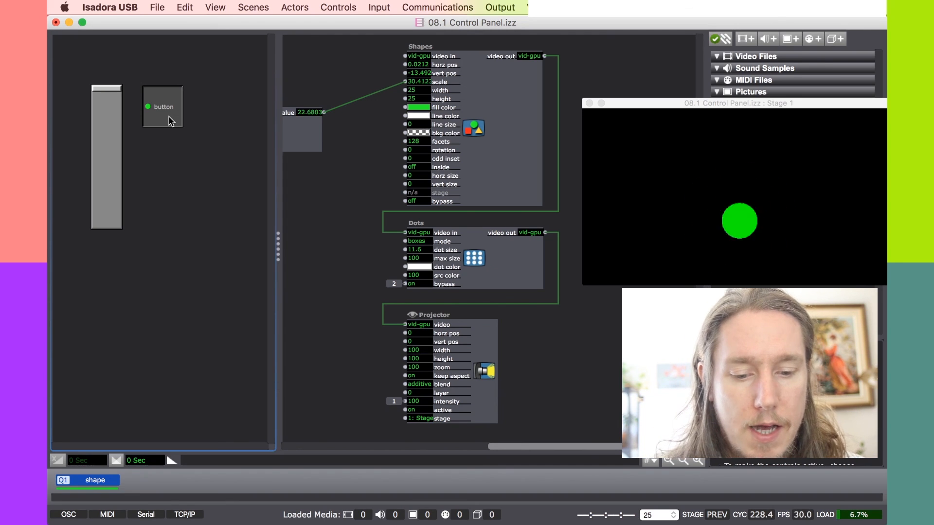
# Step: Enable control edit mode again and turn on Invert in the button's settings
pyautogui.press('super+e')
pyautogui.doubleClick(259, 107)
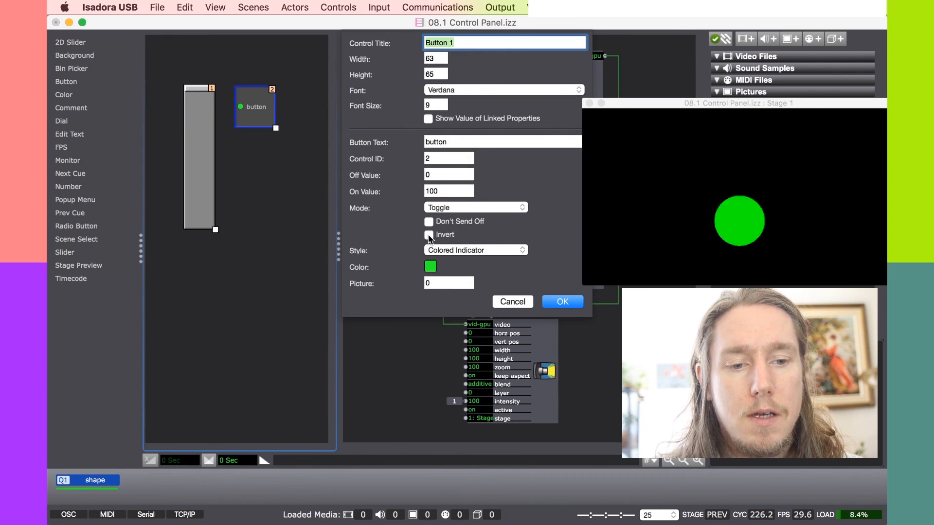
pyautogui.click(428, 235)
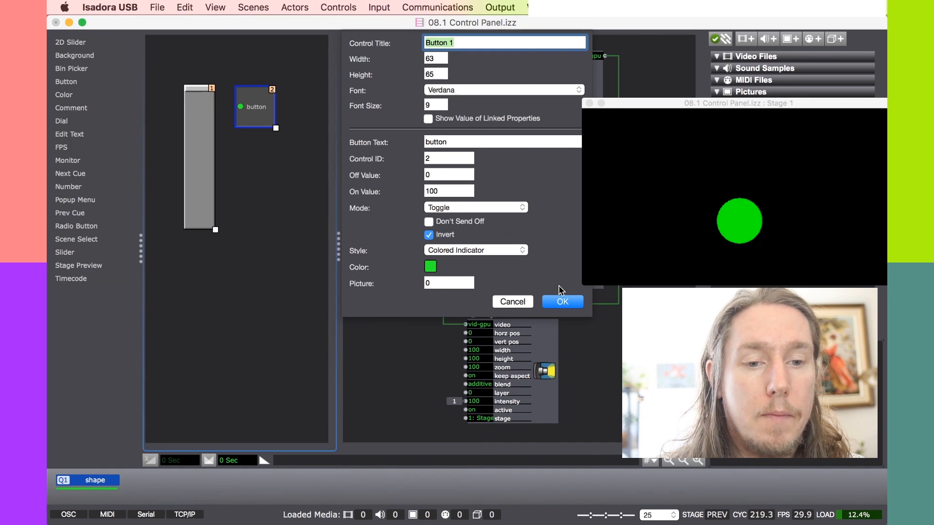
pyautogui.click(563, 303)
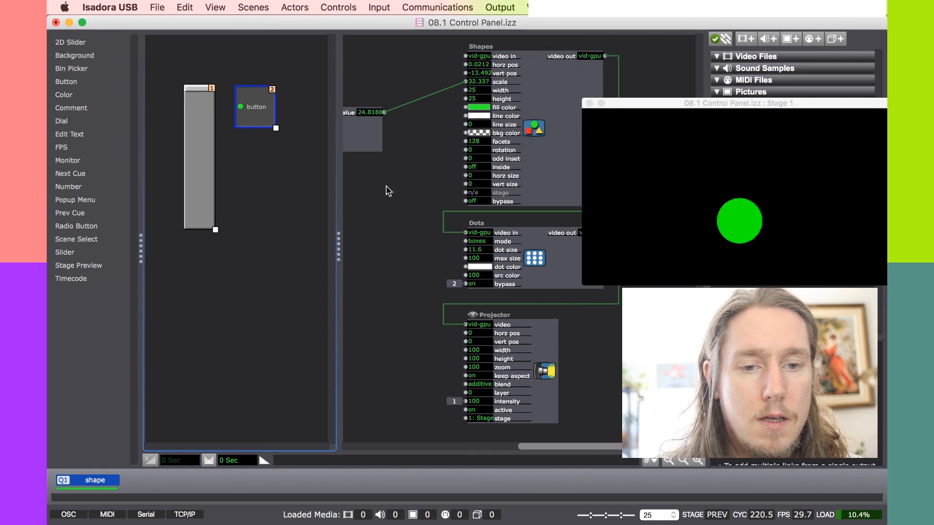
# Step: Disable control edit mode and switch the inverted button on and off, leaving the Dots bypass on
pyautogui.press('super+e')
pyautogui.click(166, 124)
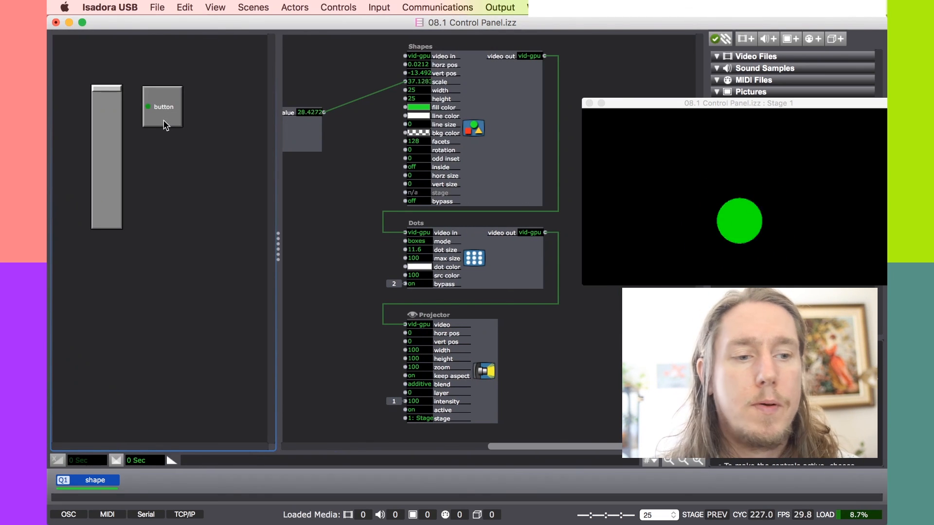
pyautogui.click(165, 124)
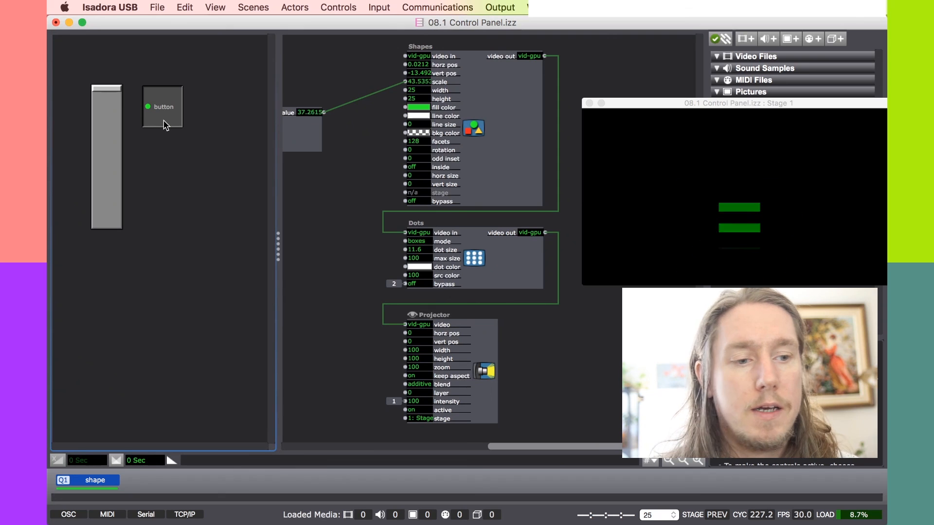
pyautogui.click(165, 124)
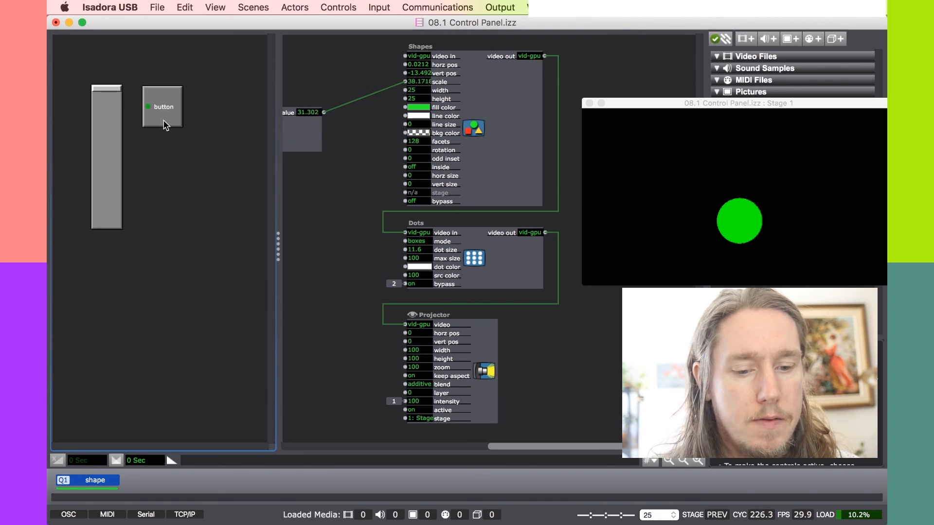